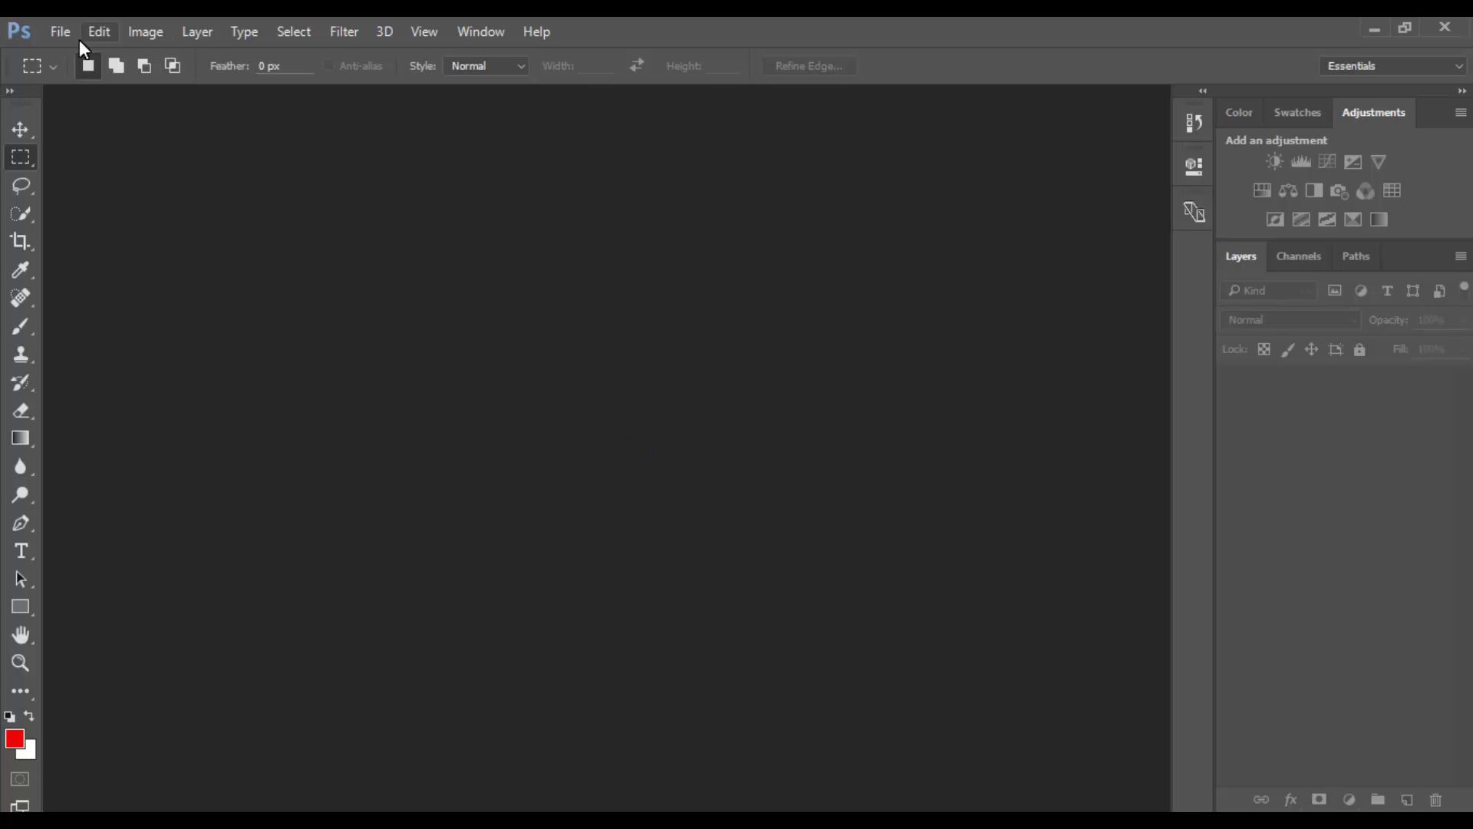
# Create a 3.25 × 1.75 inch, 300 ppi, CMYK Color document with a white background
pyautogui.click(60, 32)
pyautogui.click(61, 49)
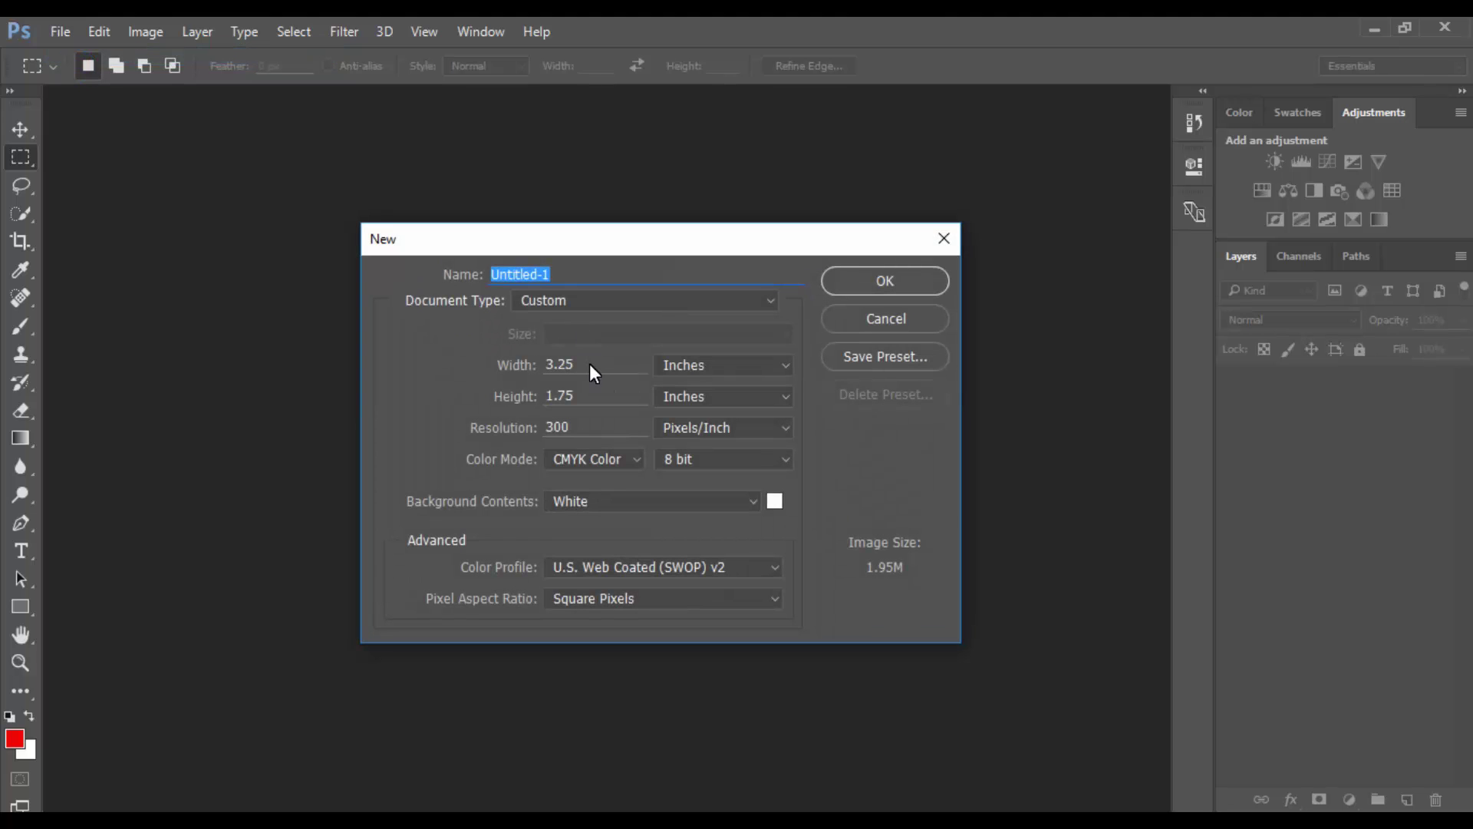
pyautogui.doubleClick(589, 364)
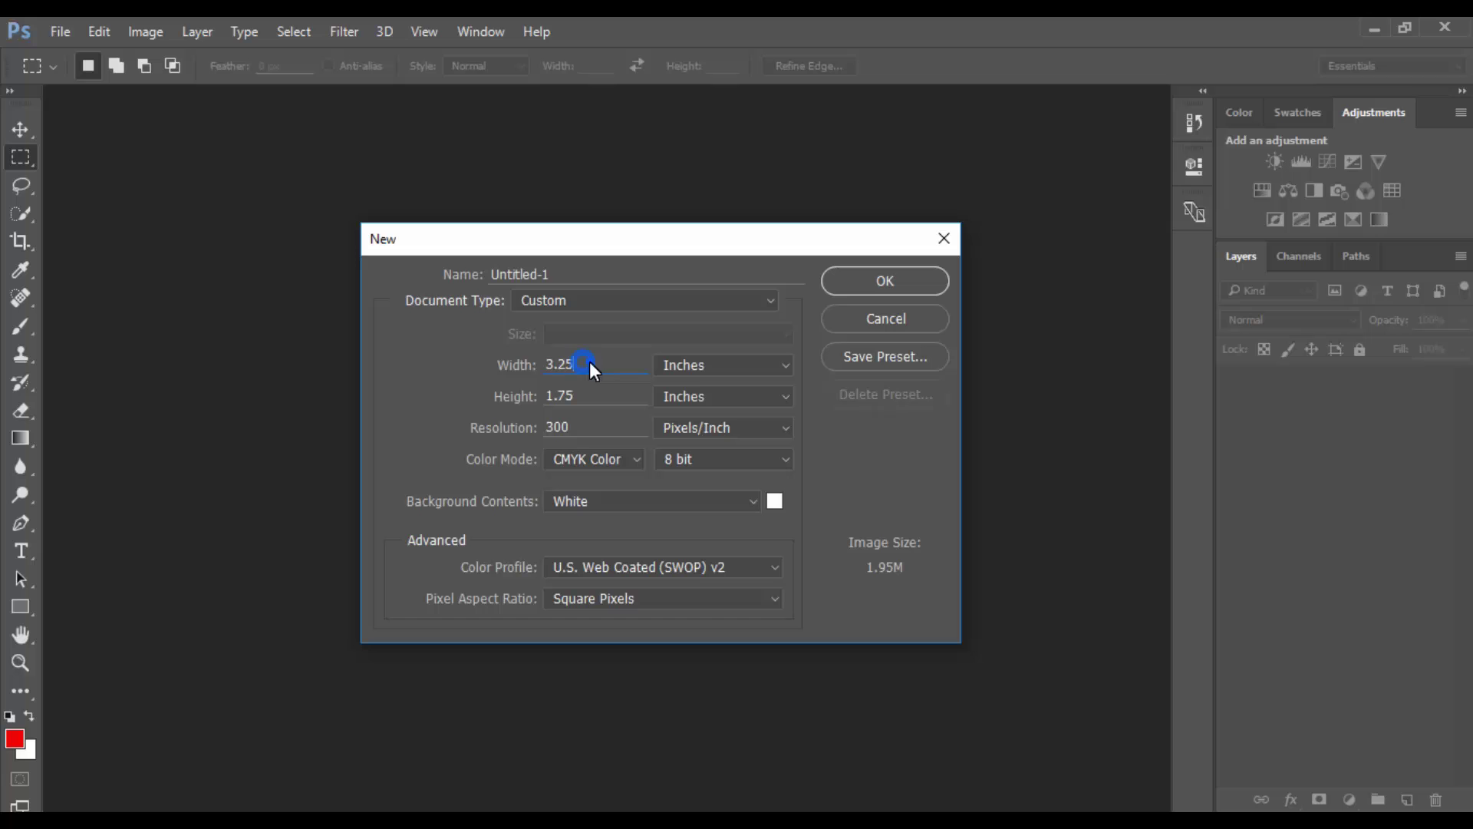
pyautogui.doubleClick(588, 404)
pyautogui.click(592, 464)
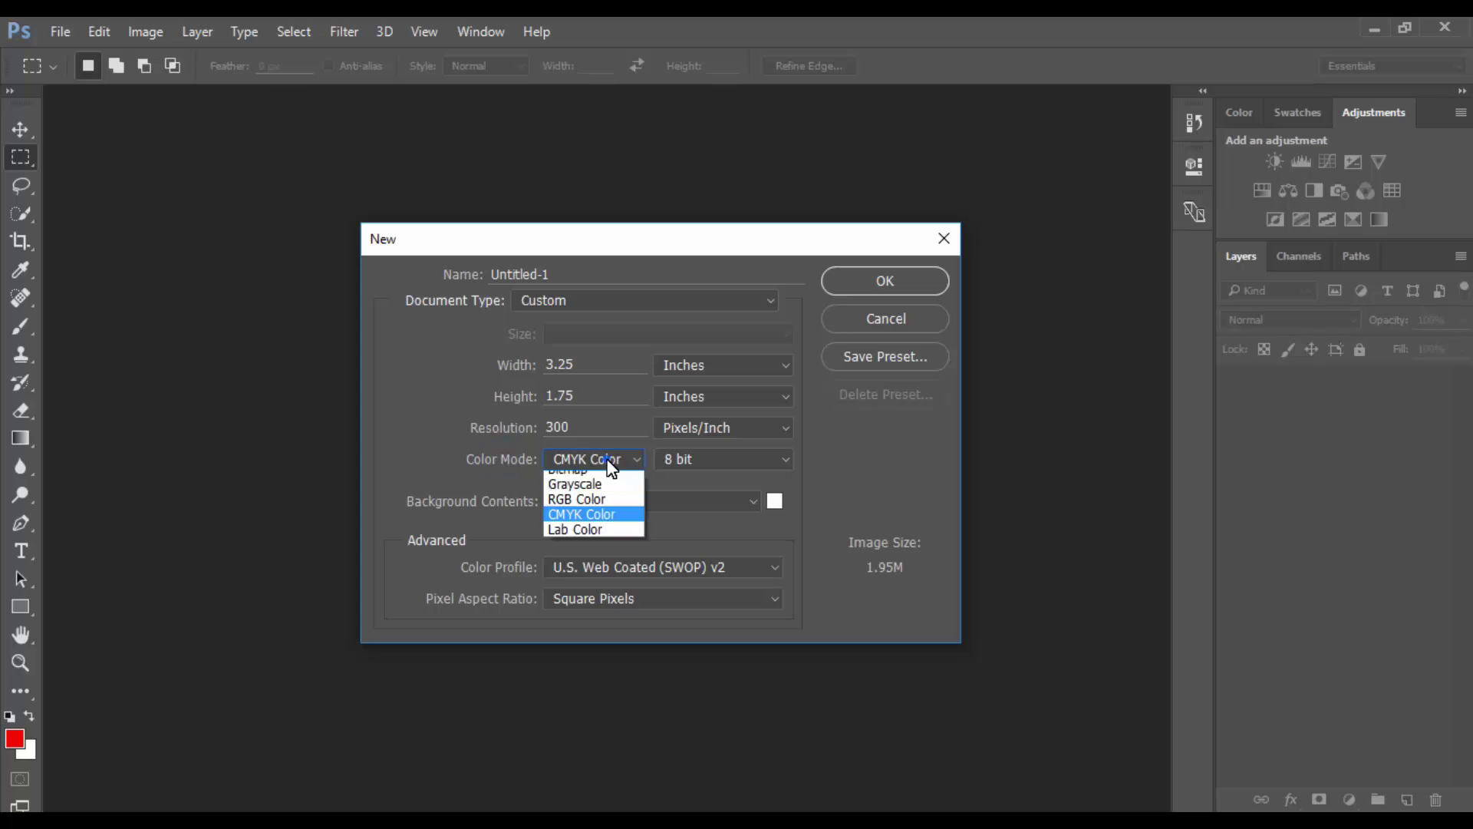
pyautogui.click(616, 521)
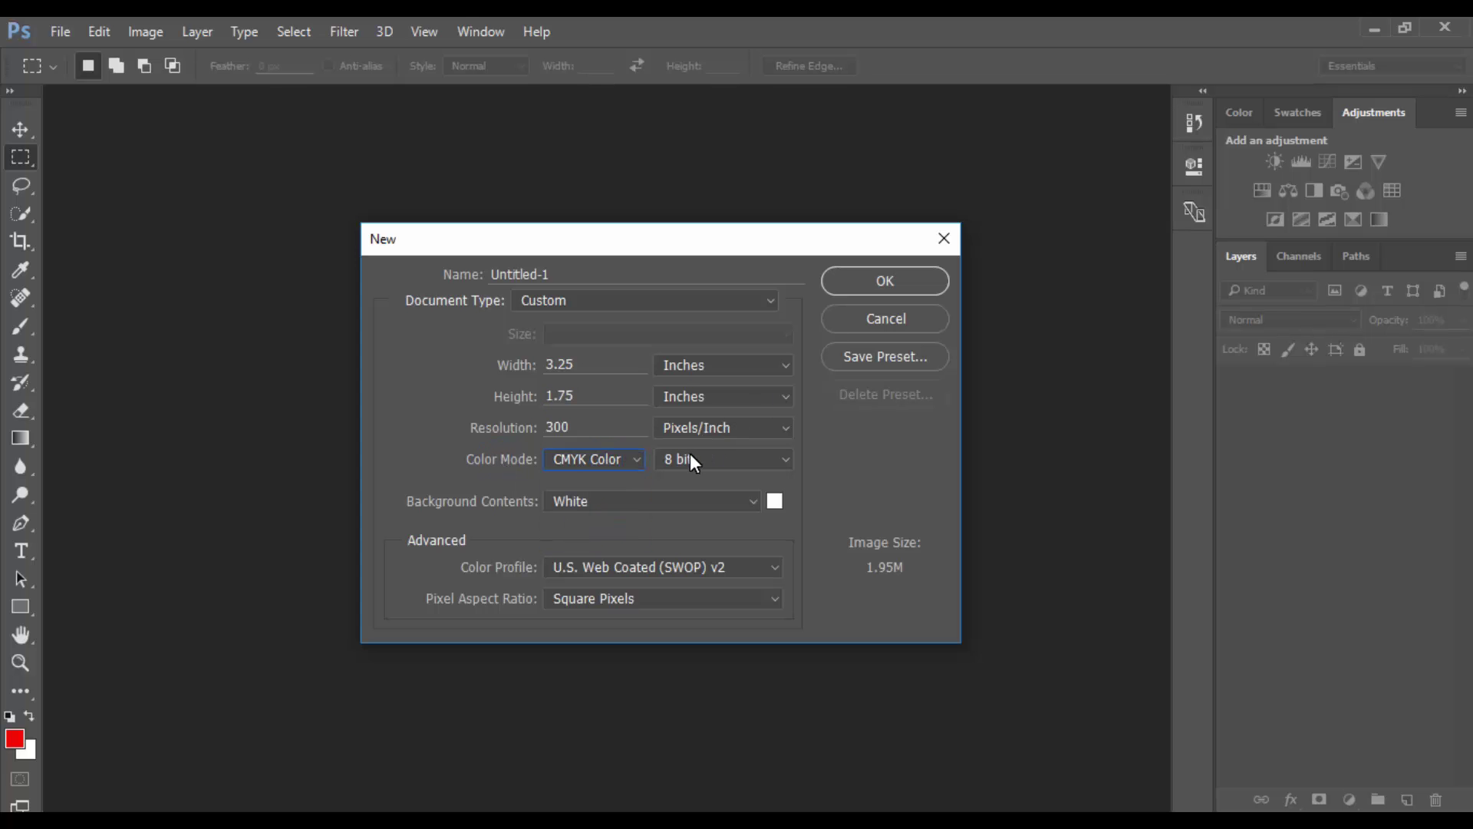
pyautogui.click(910, 280)
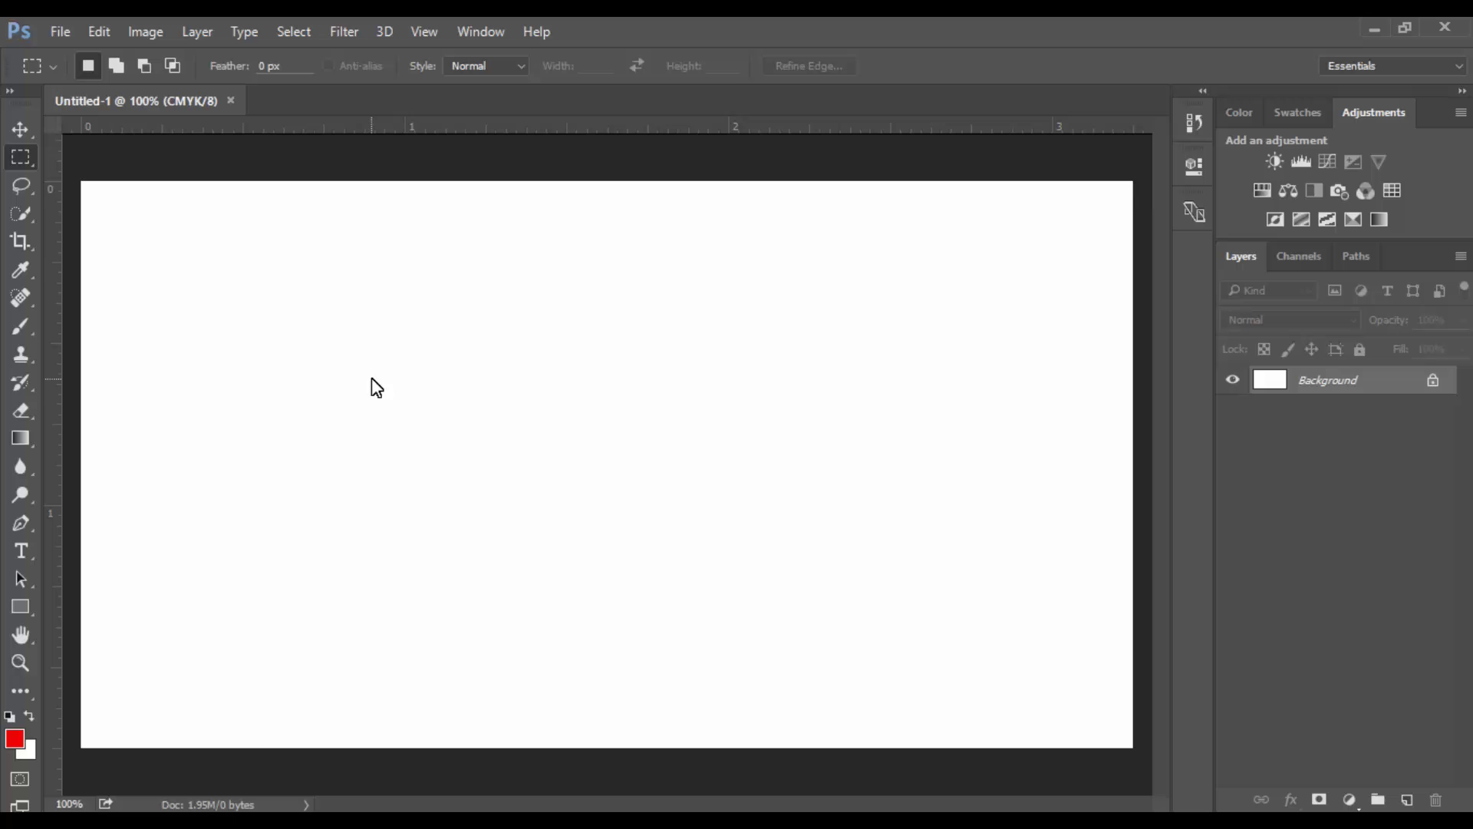
# Zoom out and snap guides to the top, left, bottom and right edges of the 3.25 × 1.75 inch canvas
pyautogui.hotkey('ctrl', '-')
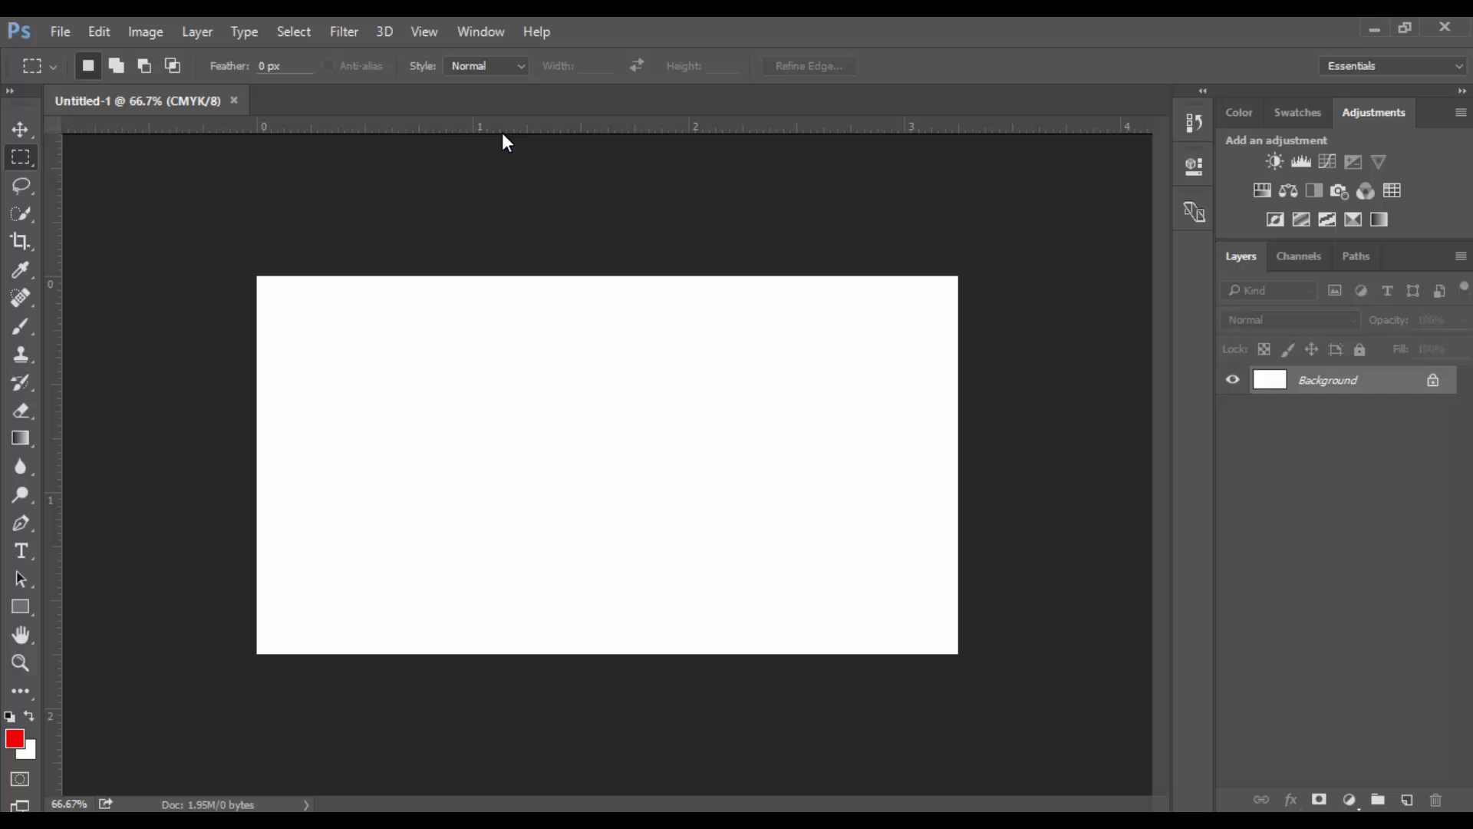
pyautogui.moveTo(475, 127); pyautogui.dragTo(466, 281)
pyautogui.moveTo(57, 475); pyautogui.dragTo(258, 471)
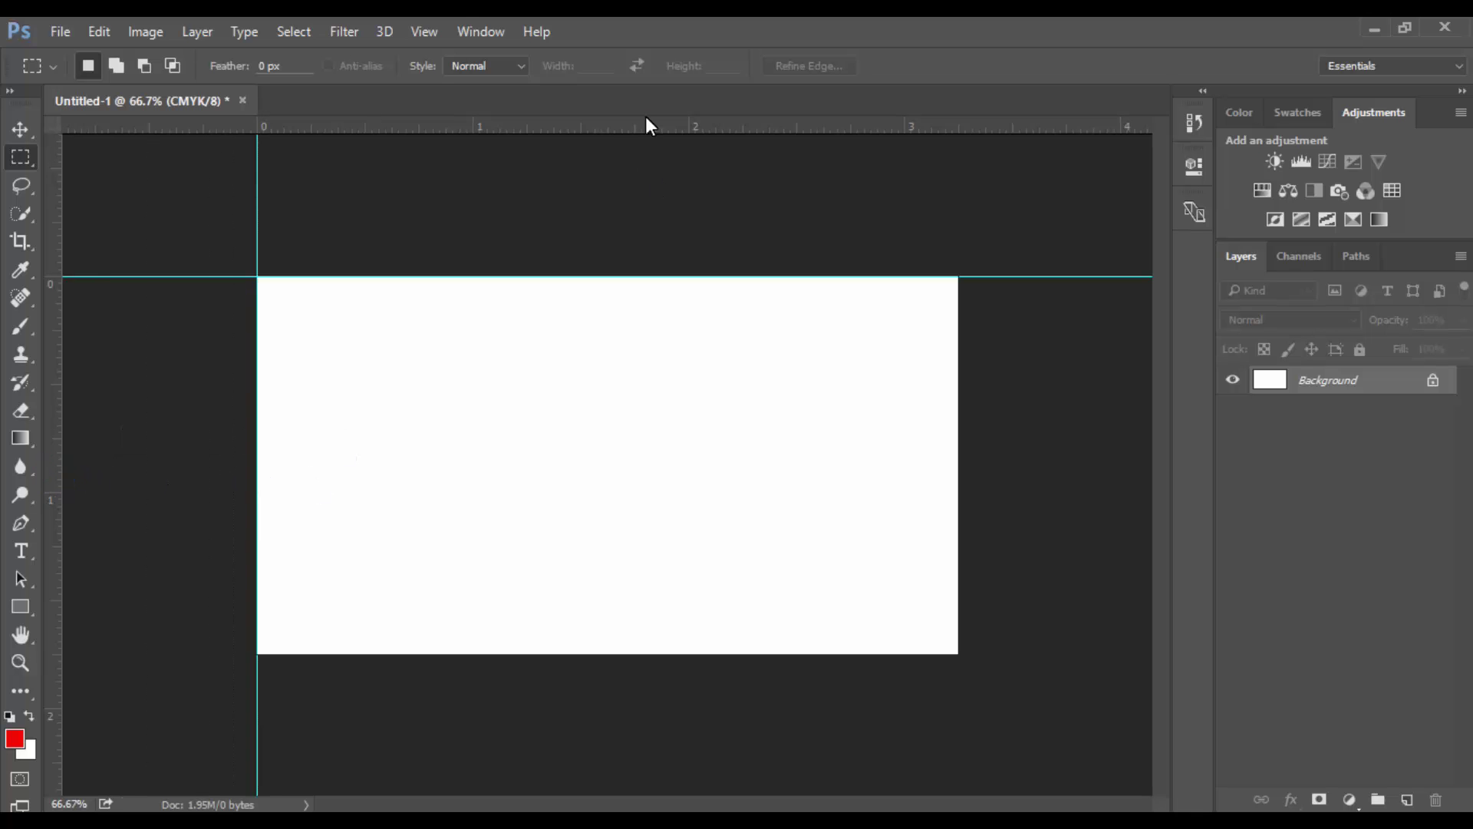
pyautogui.moveTo(645, 129); pyautogui.dragTo(578, 655)
pyautogui.moveTo(52, 469); pyautogui.dragTo(958, 496)
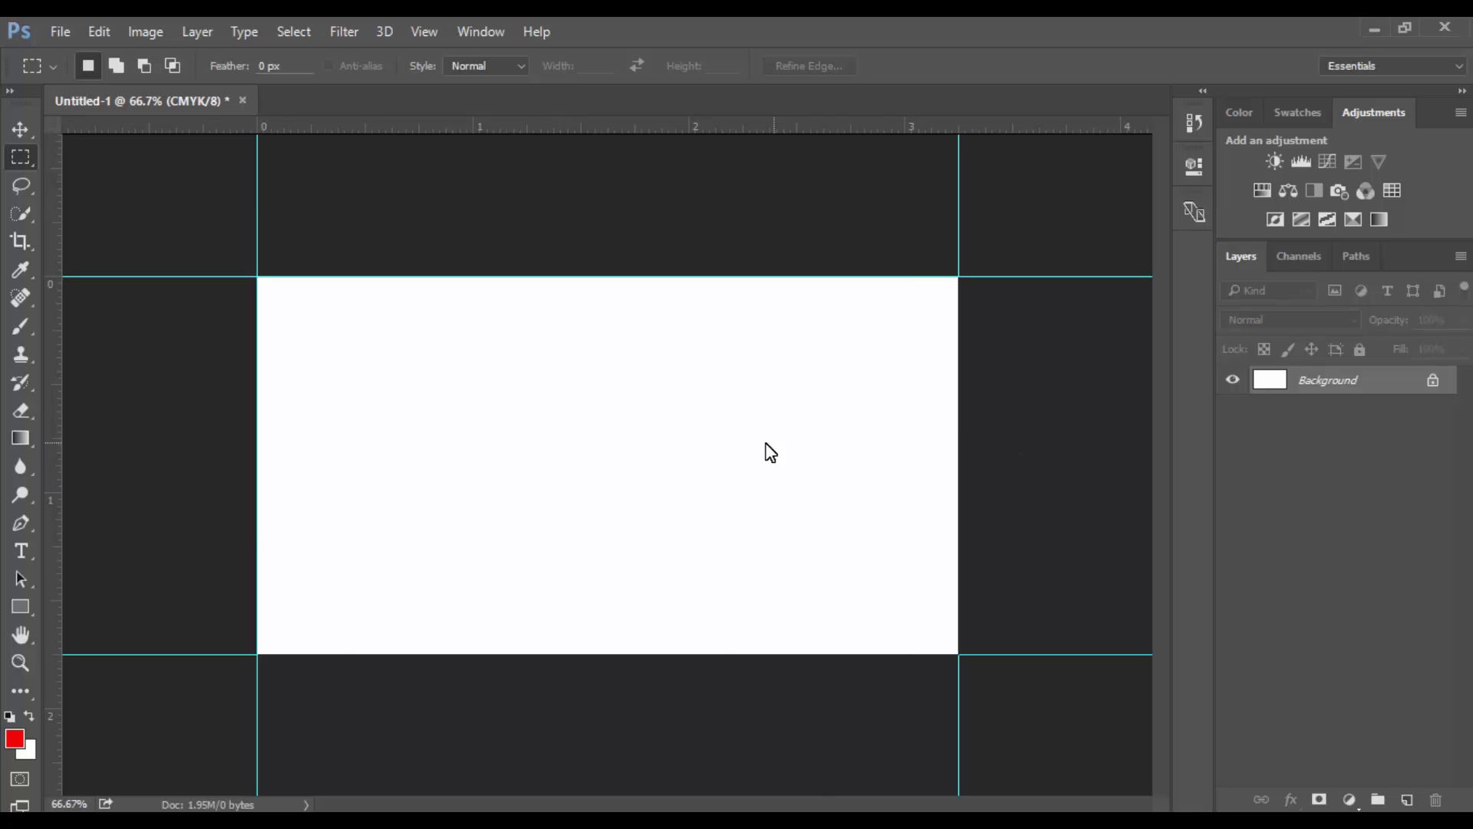
pyautogui.click(148, 35)
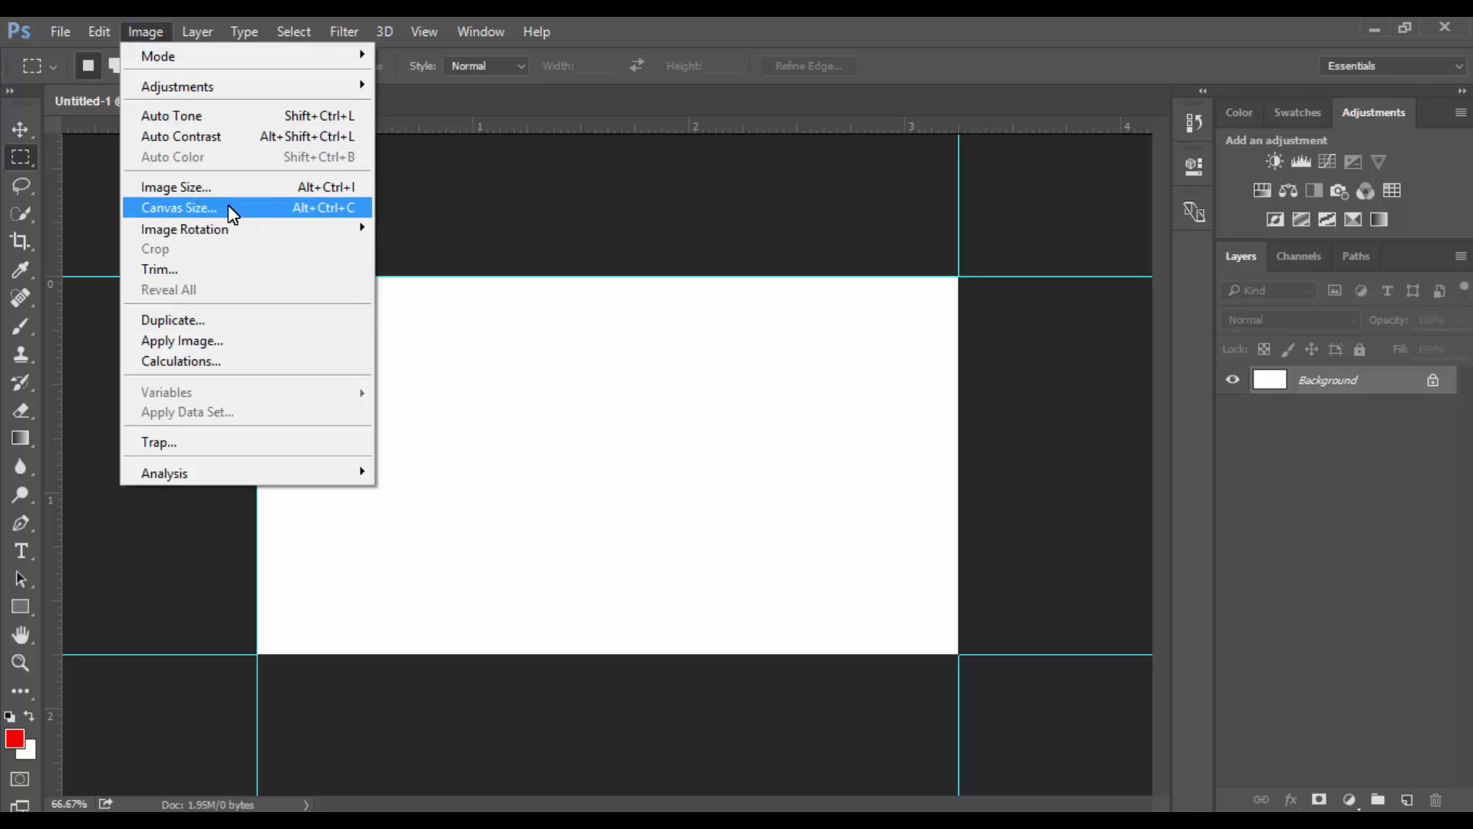
# Set Canvas Size to 3.5 inches wide by 2 inches high with a centre anchor
pyautogui.click(222, 209)
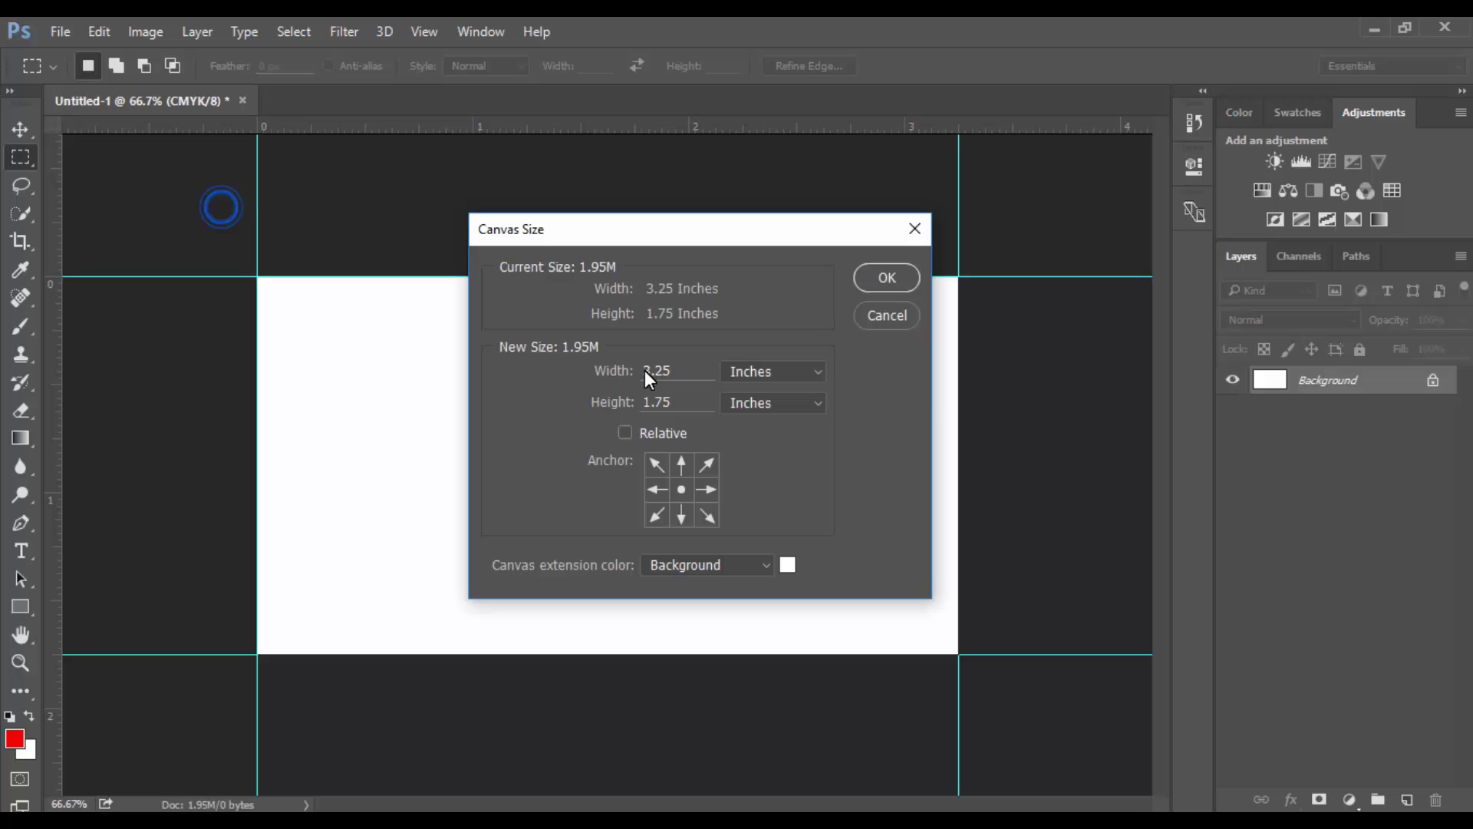
pyautogui.moveTo(709, 243); pyautogui.dragTo(586, 287)
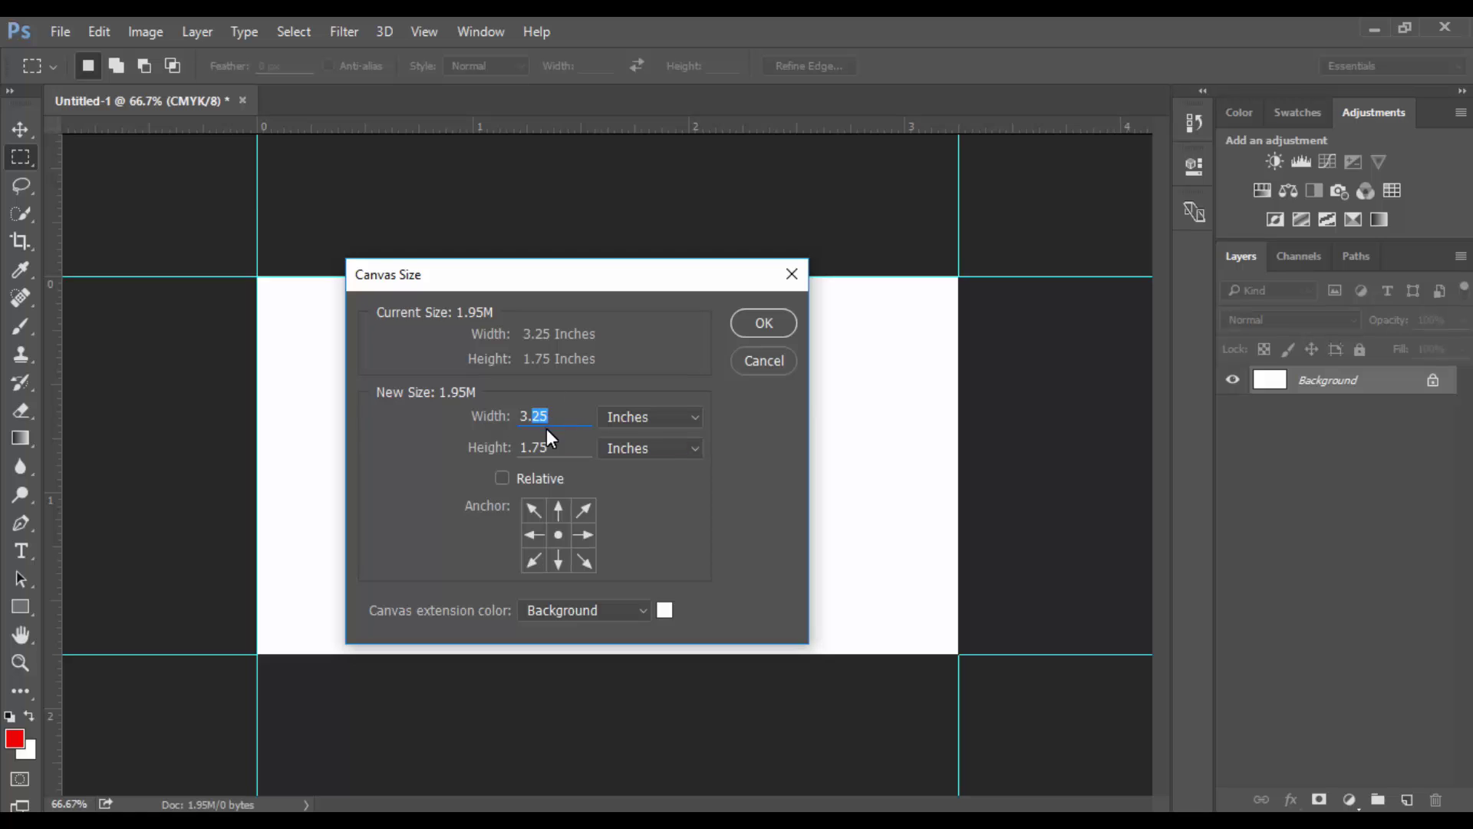
pyautogui.write('5')
pyautogui.moveTo(561, 444); pyautogui.dragTo(492, 441)
pyautogui.write('2')
pyautogui.moveTo(709, 272); pyautogui.dragTo(950, 247)
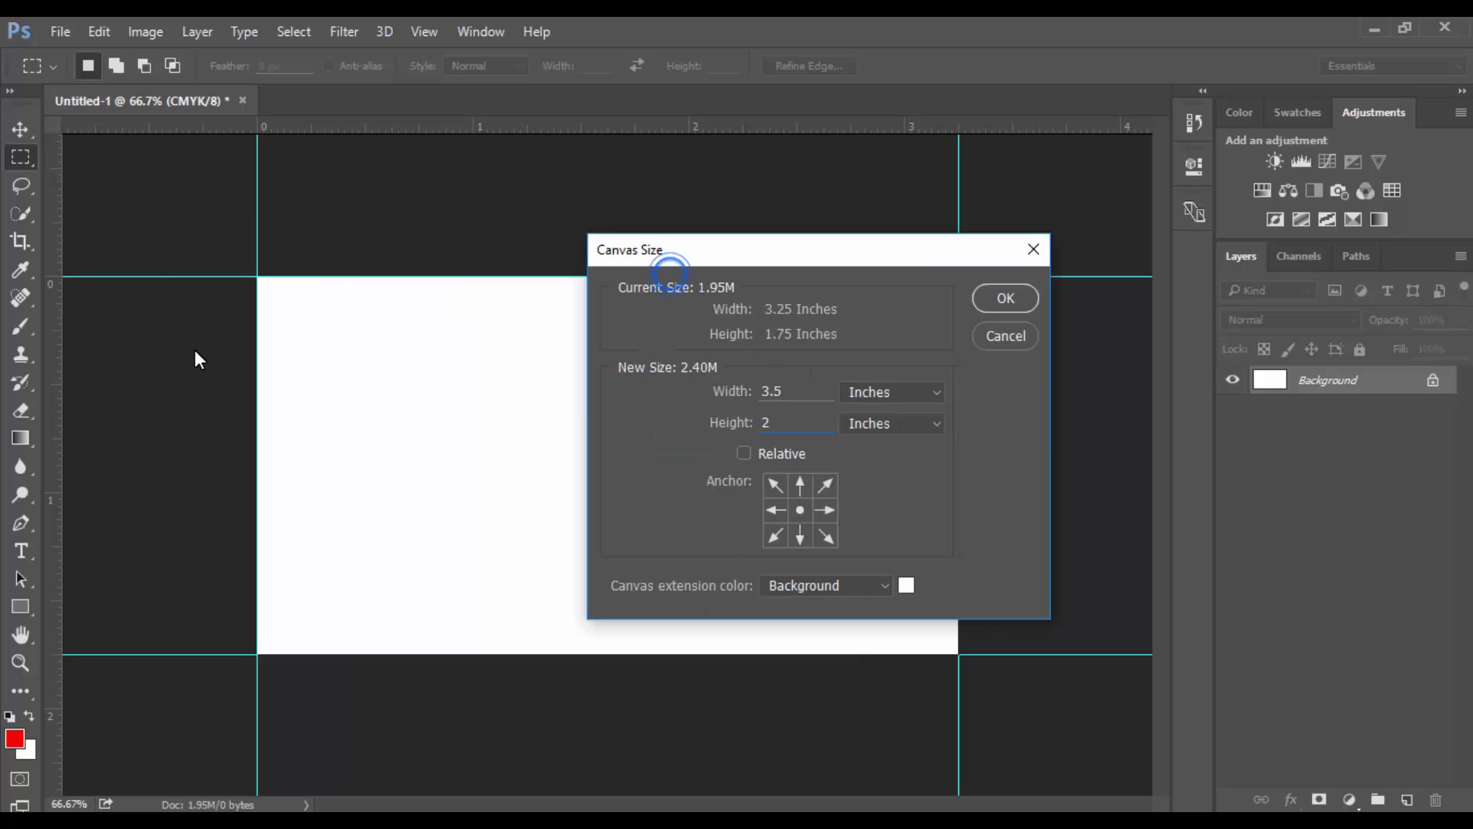
pyautogui.click(1000, 307)
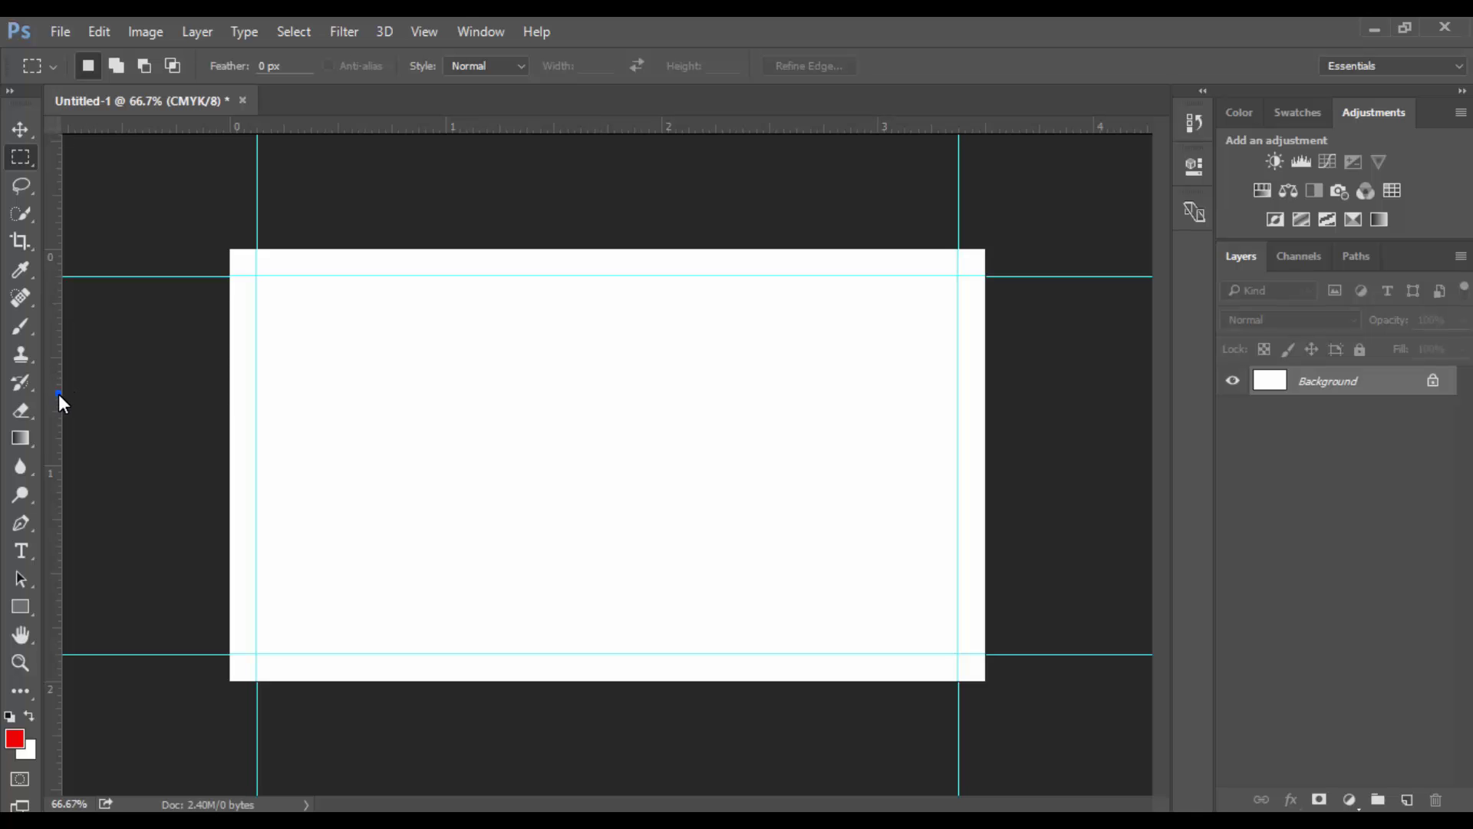
# Add guides on the left, right, top and bottom edges of the 3.5 × 2 inch canvas
pyautogui.moveTo(59, 394); pyautogui.dragTo(230, 422)
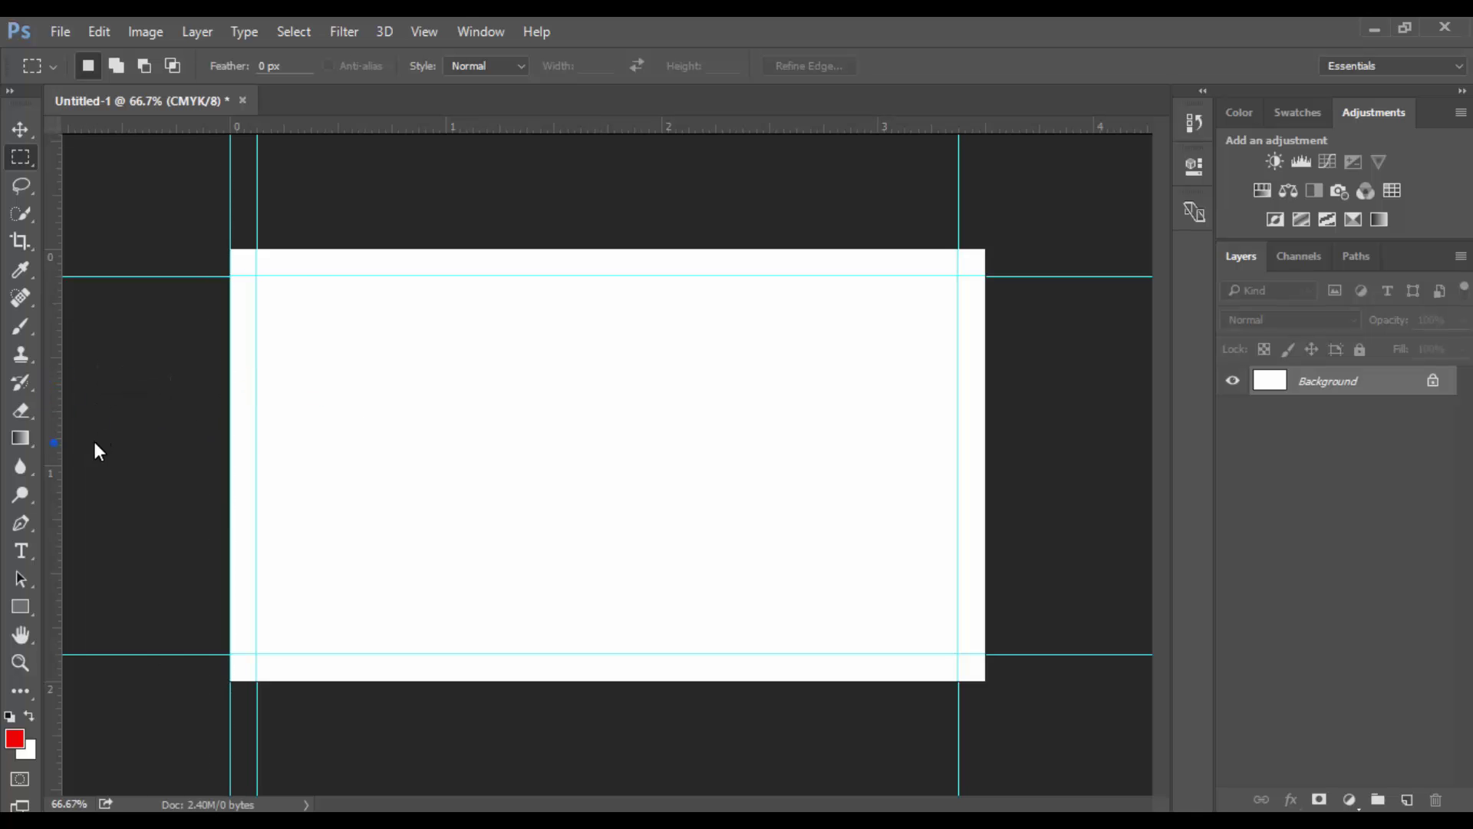
pyautogui.moveTo(54, 437); pyautogui.dragTo(985, 506)
pyautogui.moveTo(701, 129); pyautogui.dragTo(689, 250)
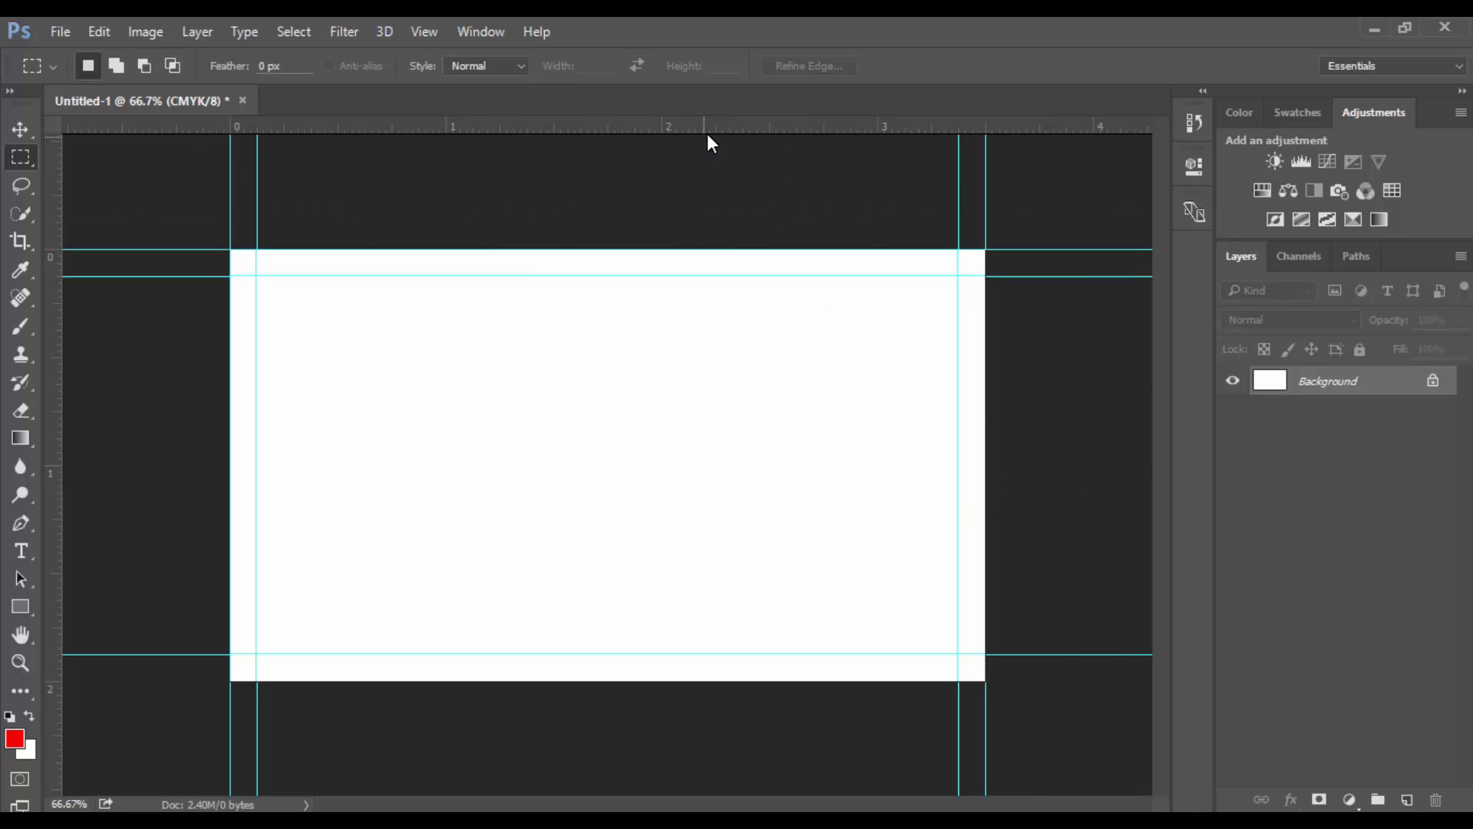
pyautogui.moveTo(707, 129); pyautogui.dragTo(660, 682)
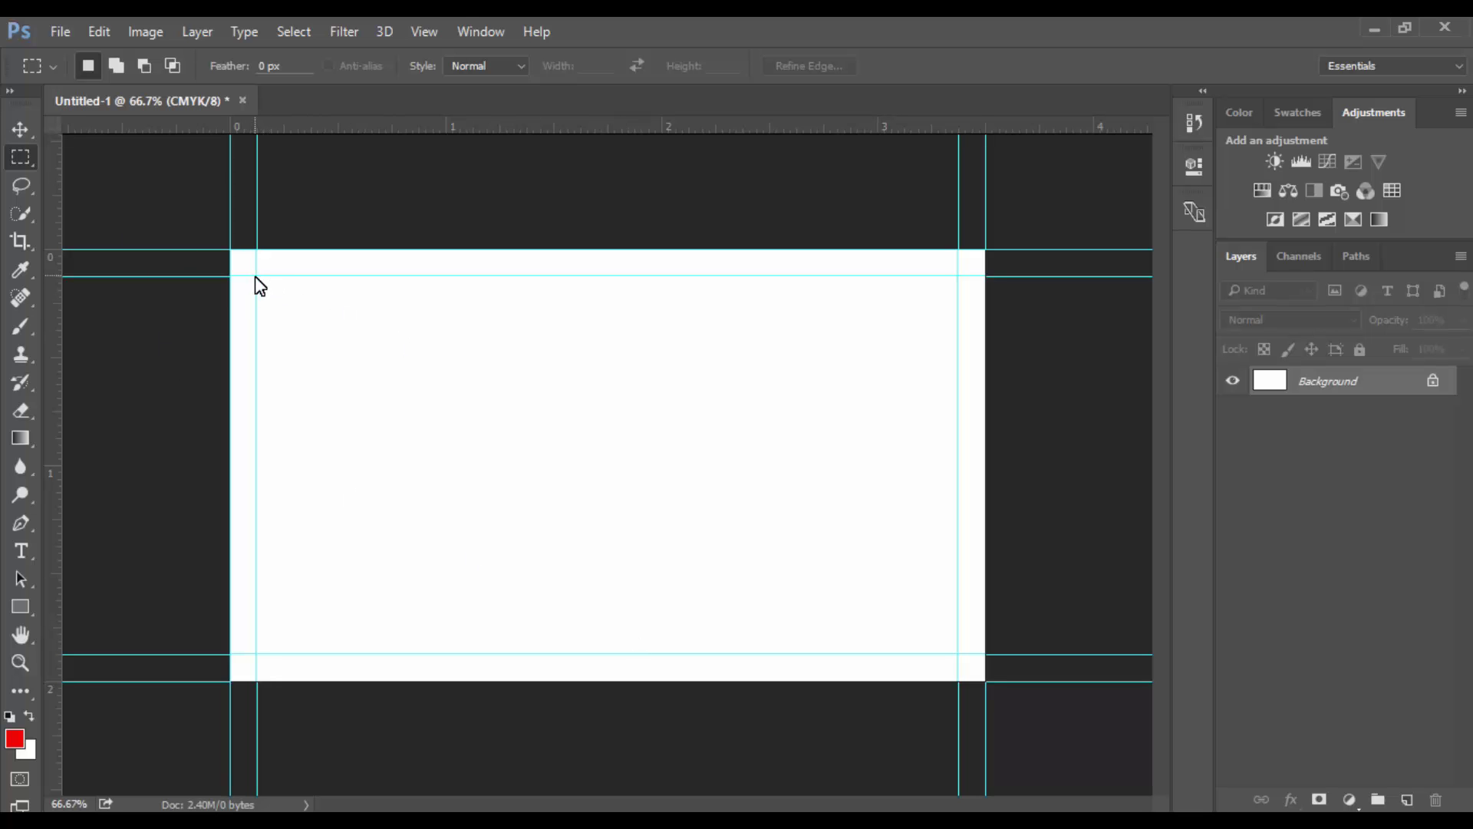
# Marquee-select the area between the outer guides, then clear the selection
pyautogui.moveTo(257, 277); pyautogui.dragTo(957, 655)
pyautogui.click(219, 238)
pyautogui.moveTo(231, 250); pyautogui.dragTo(1105, 687)
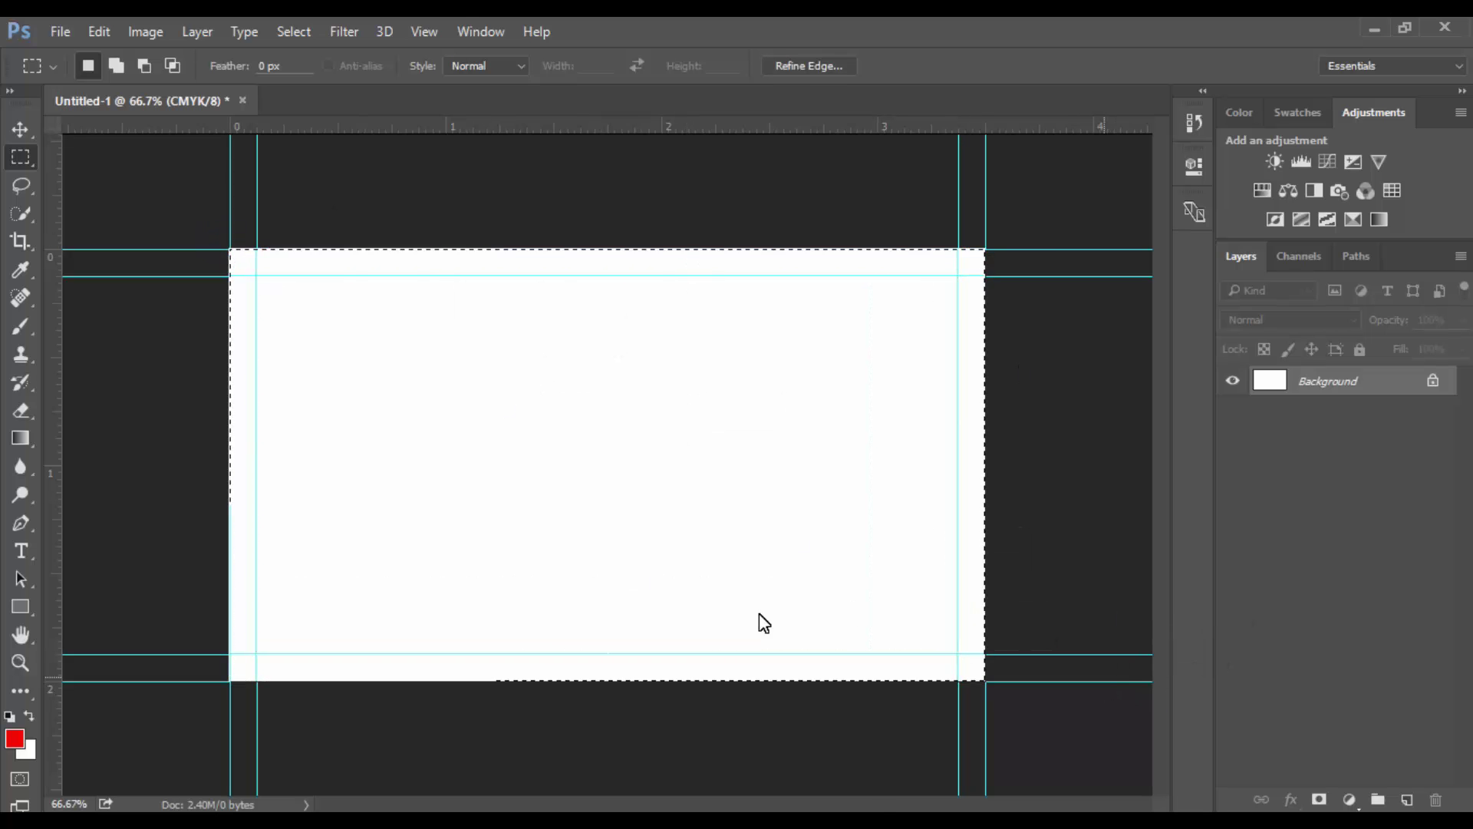
pyautogui.press('ctrl')
pyautogui.press('ctrl')
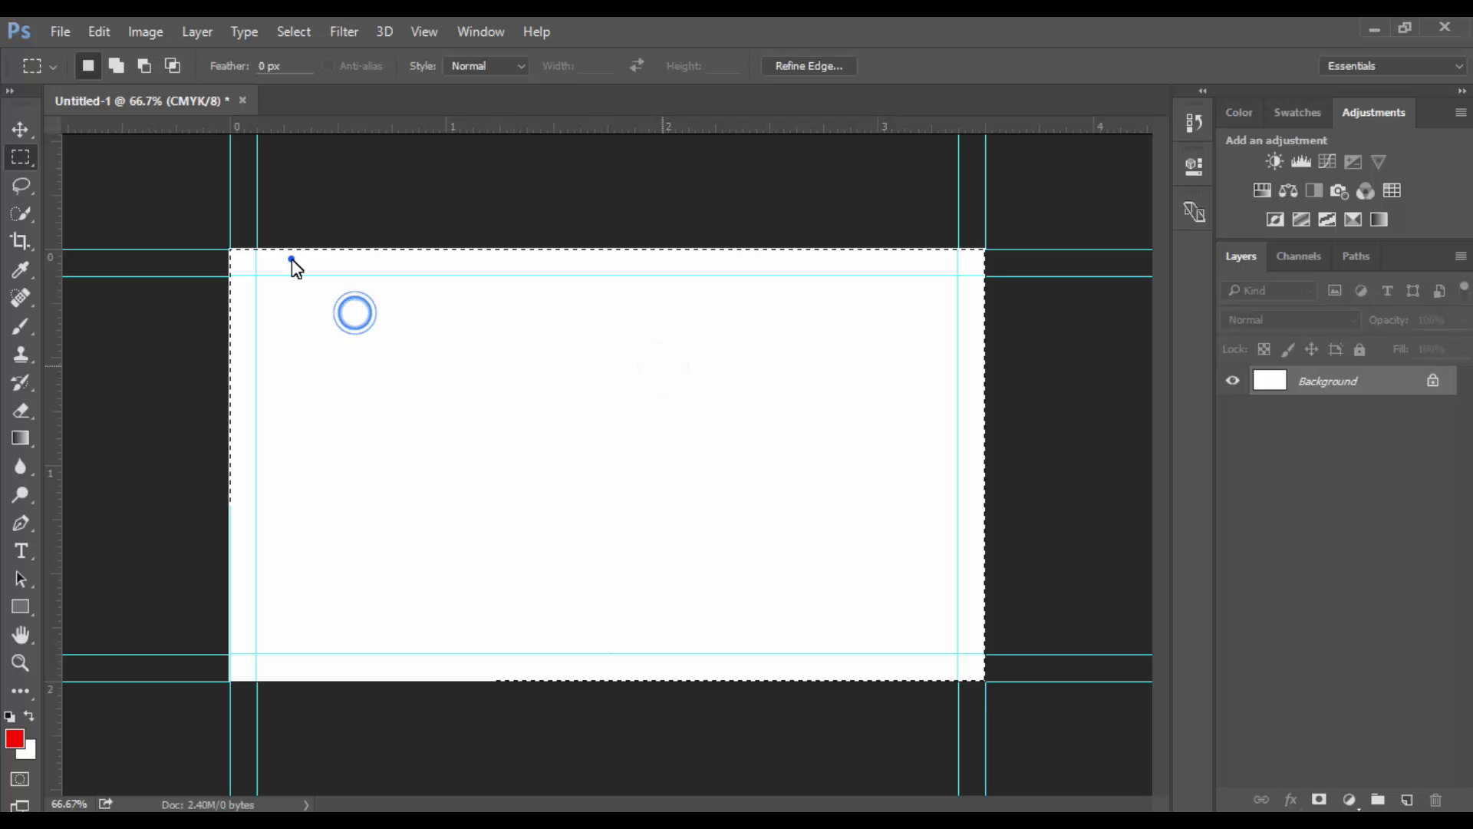
pyautogui.press('ctrl')
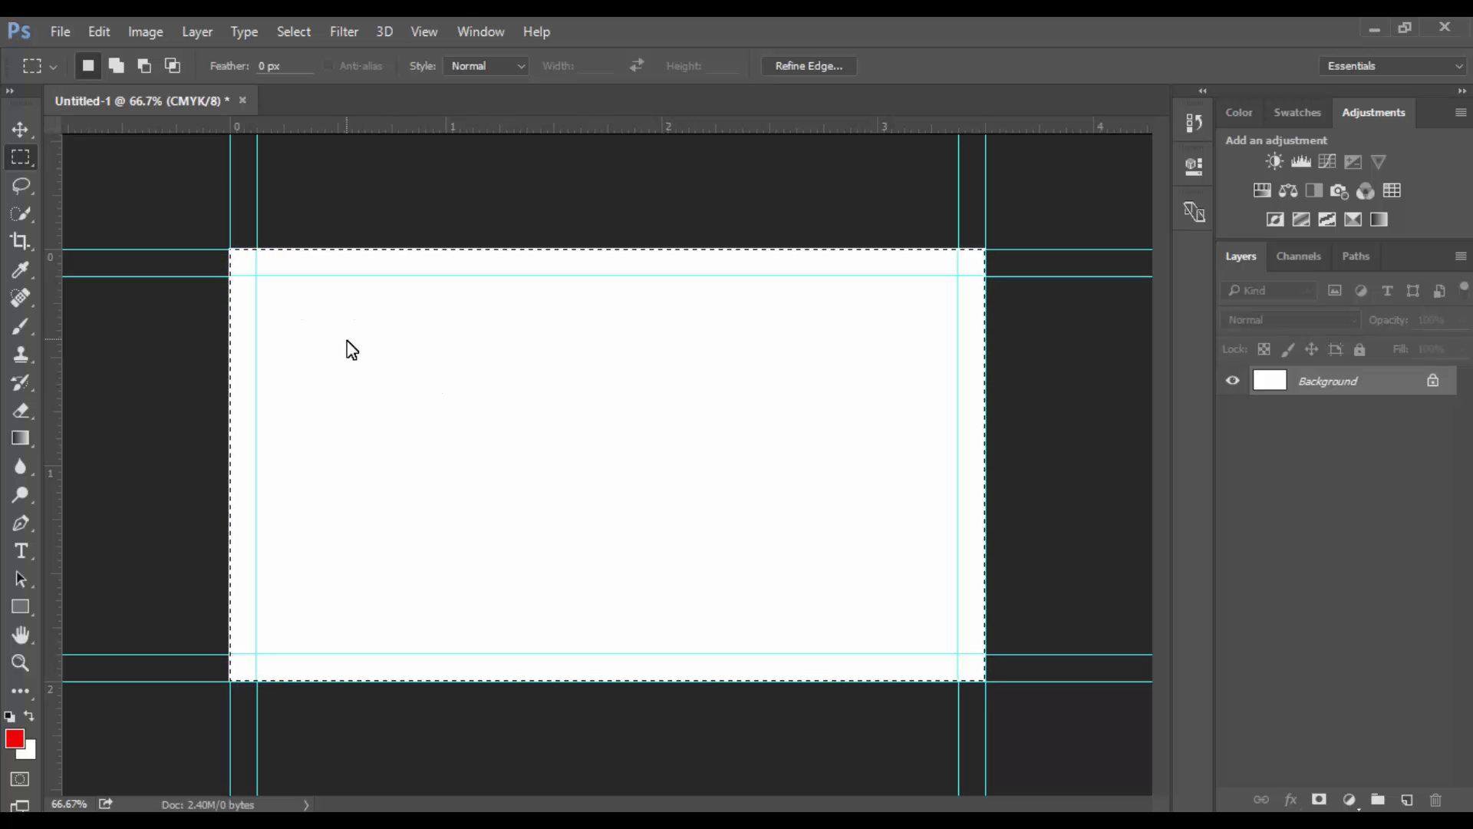
pyautogui.press('ctrl')
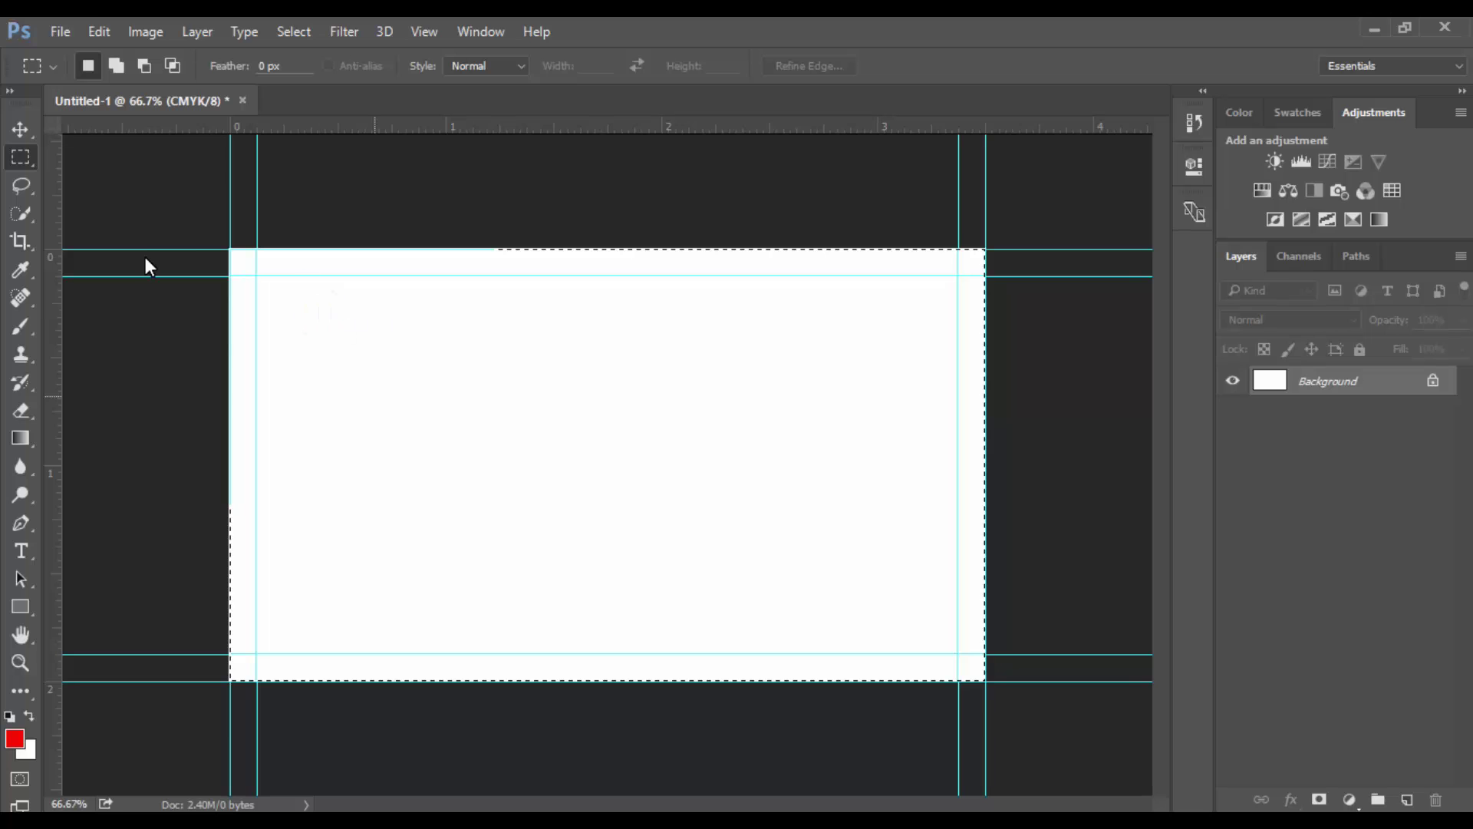
pyautogui.hotkey('ctrl', 'd')
pyautogui.hotkey('ctrl', '1')
pyautogui.hotkey('ctrl', '0')
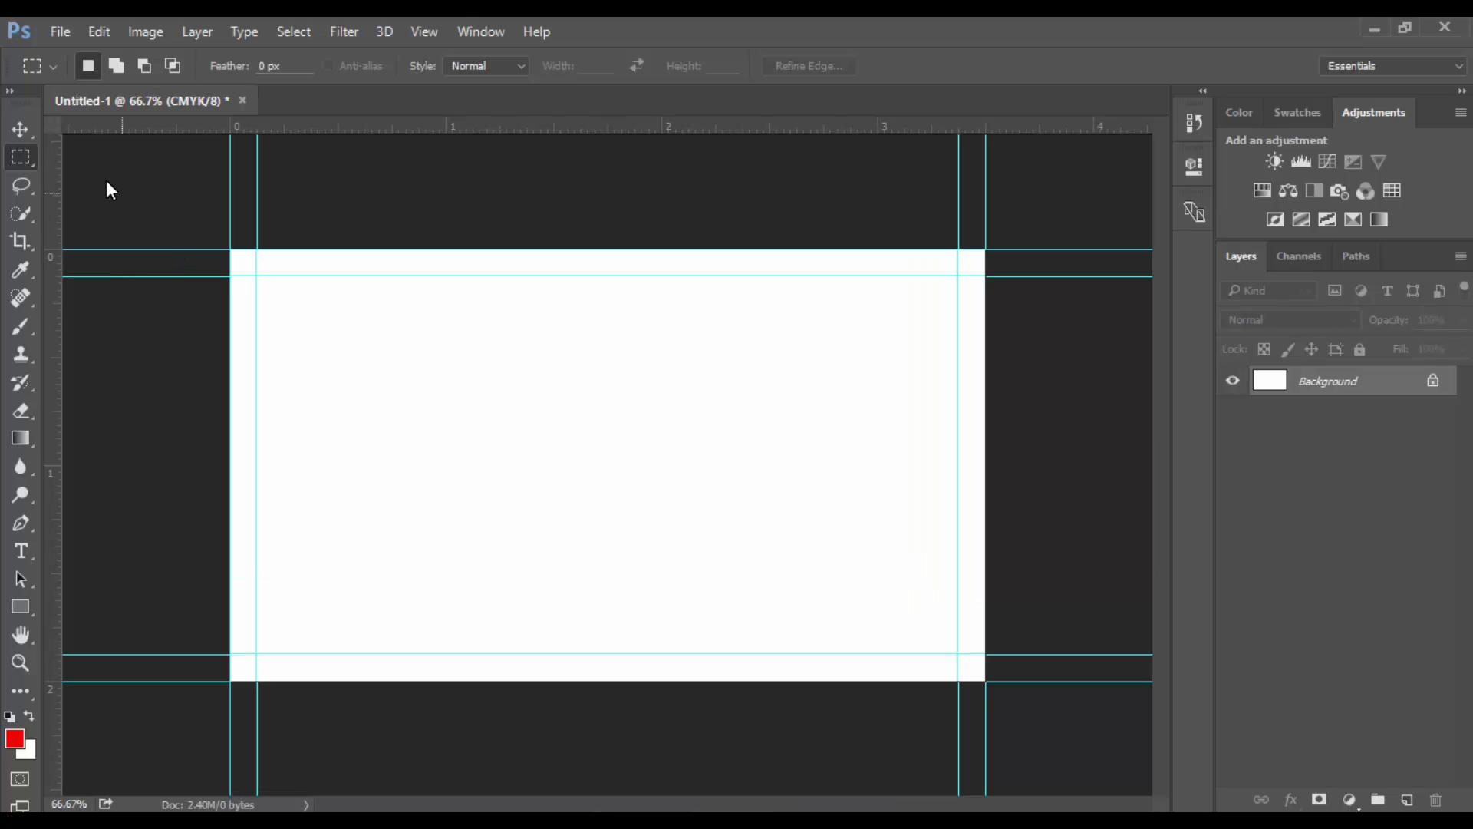
pyautogui.rightClick(26, 159)
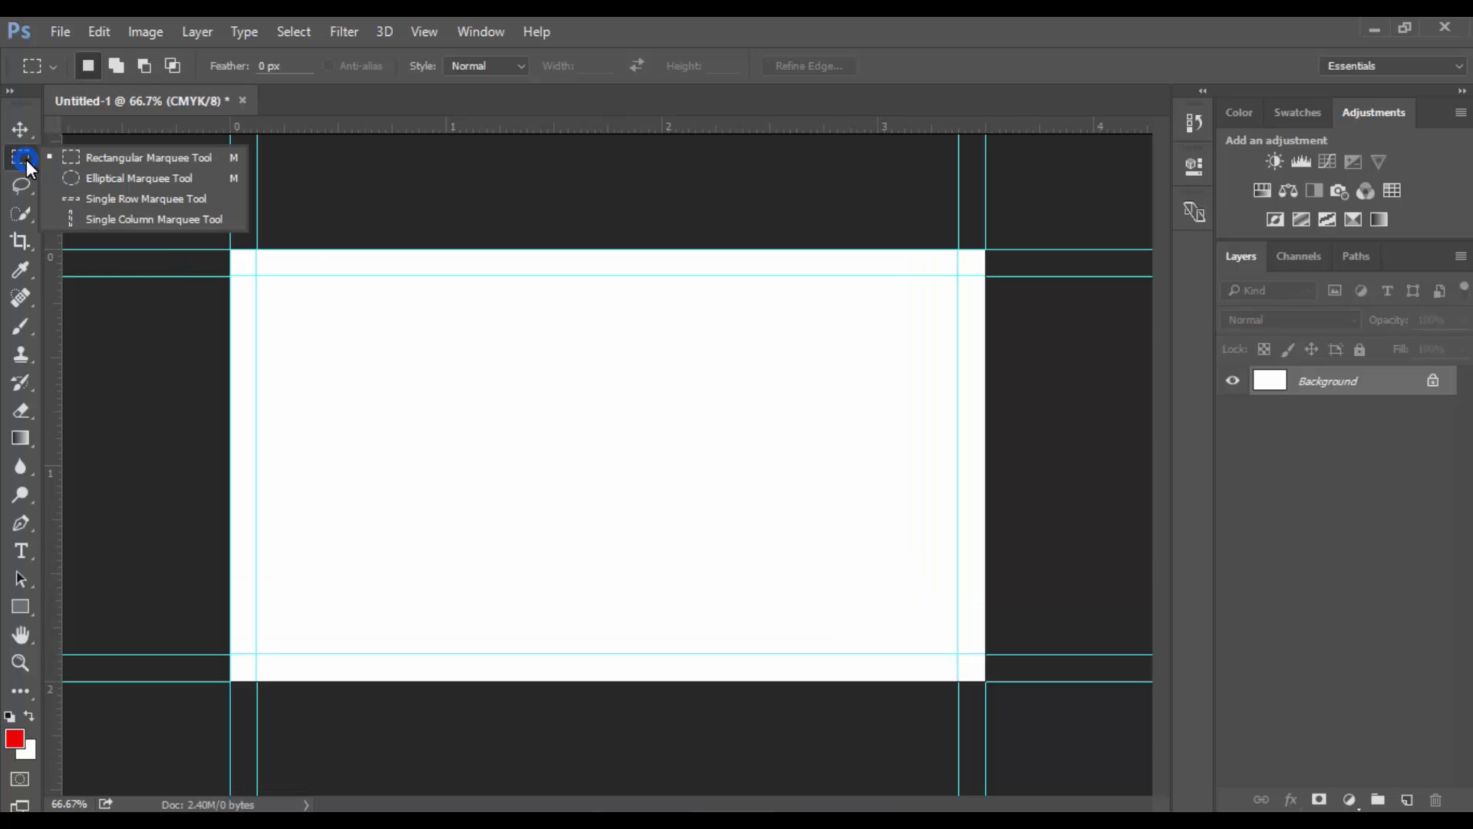
# Draw a red rounded rectangle from the top-left guide corner to the bottom-right guide corner
pyautogui.click(108, 149)
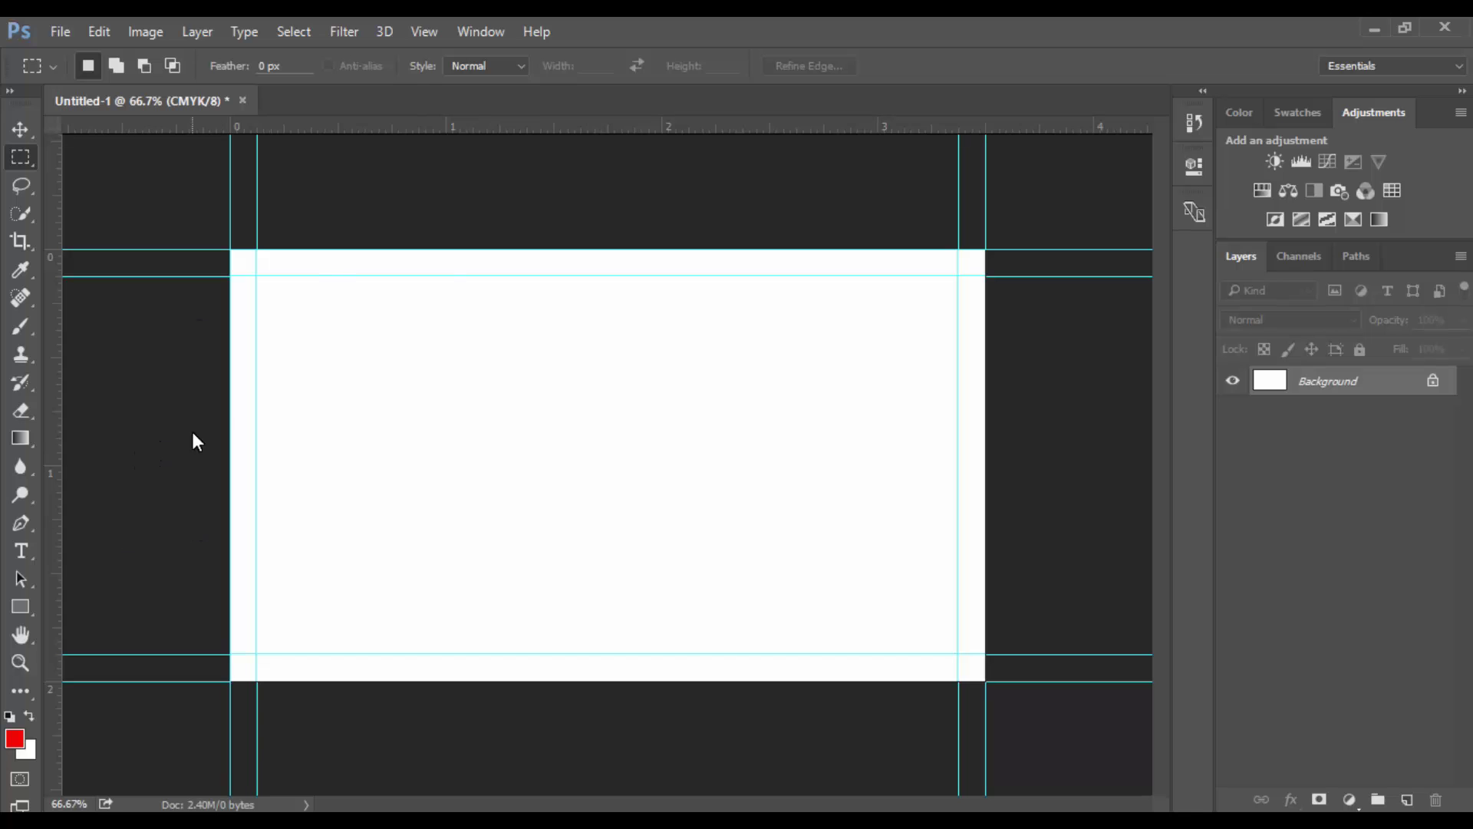
pyautogui.click(32, 615)
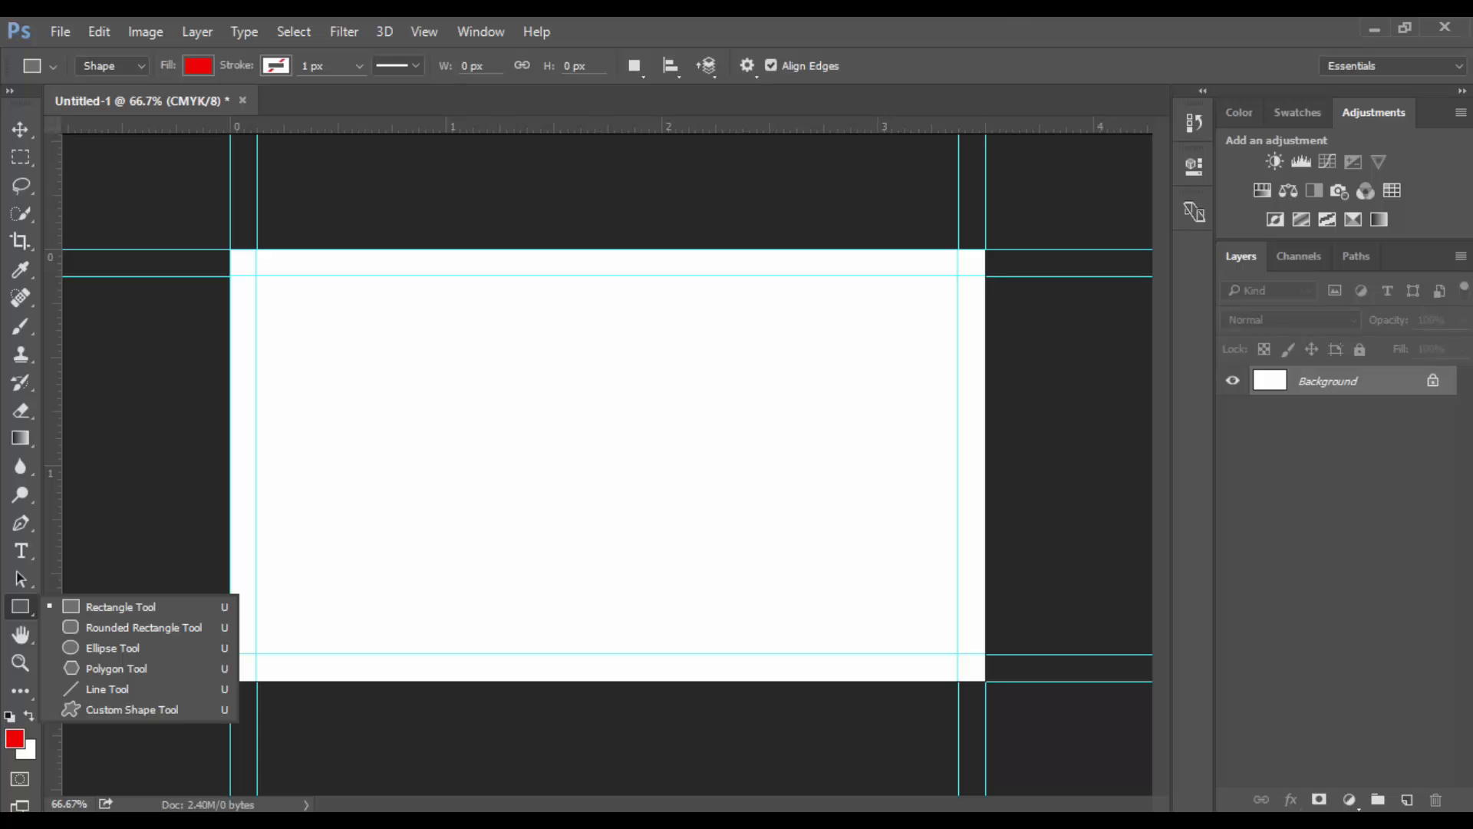
pyautogui.click(616, 468)
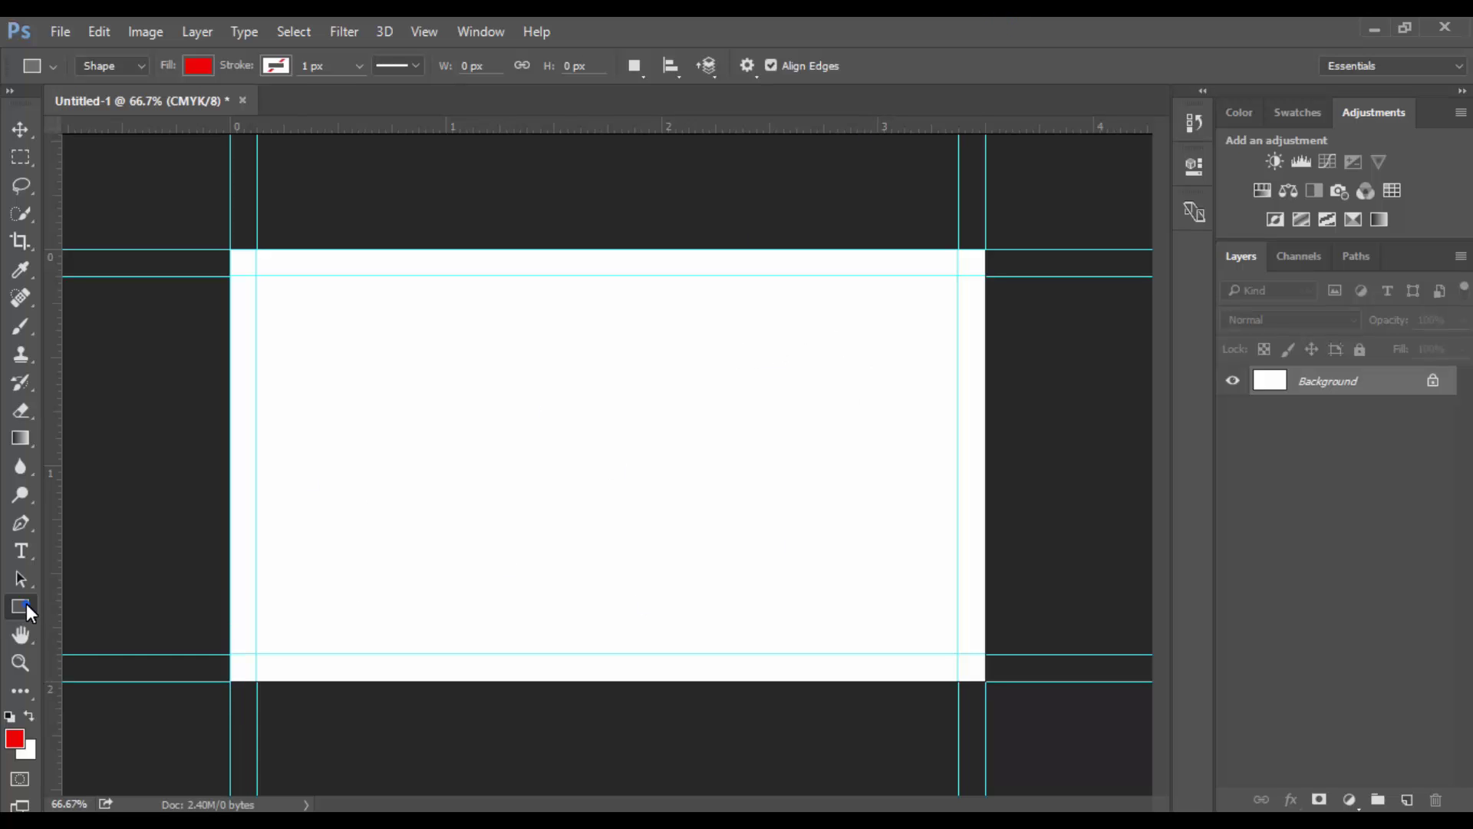
pyautogui.click(26, 603)
pyautogui.click(87, 623)
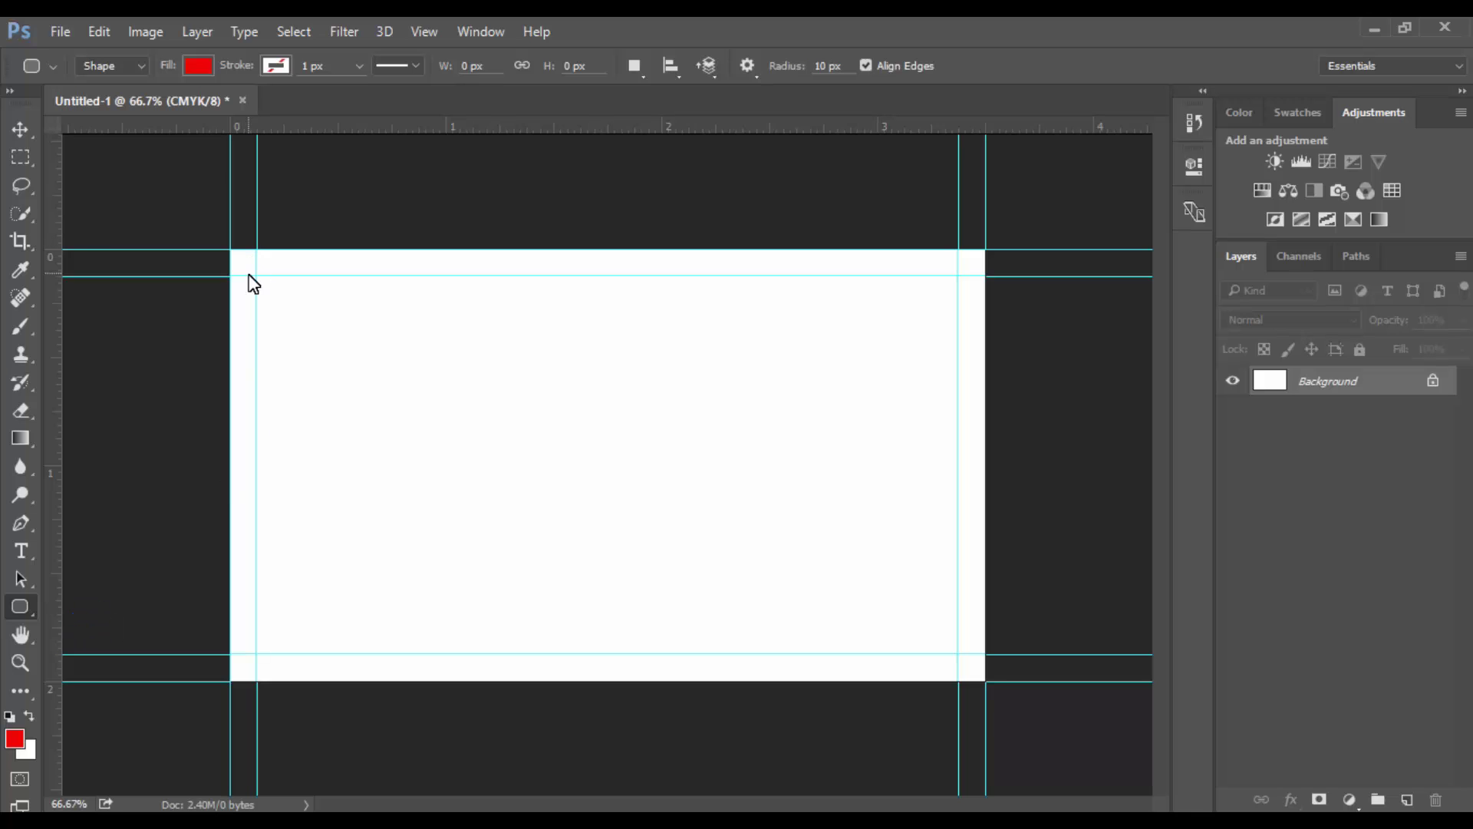
pyautogui.moveTo(231, 274); pyautogui.dragTo(987, 652)
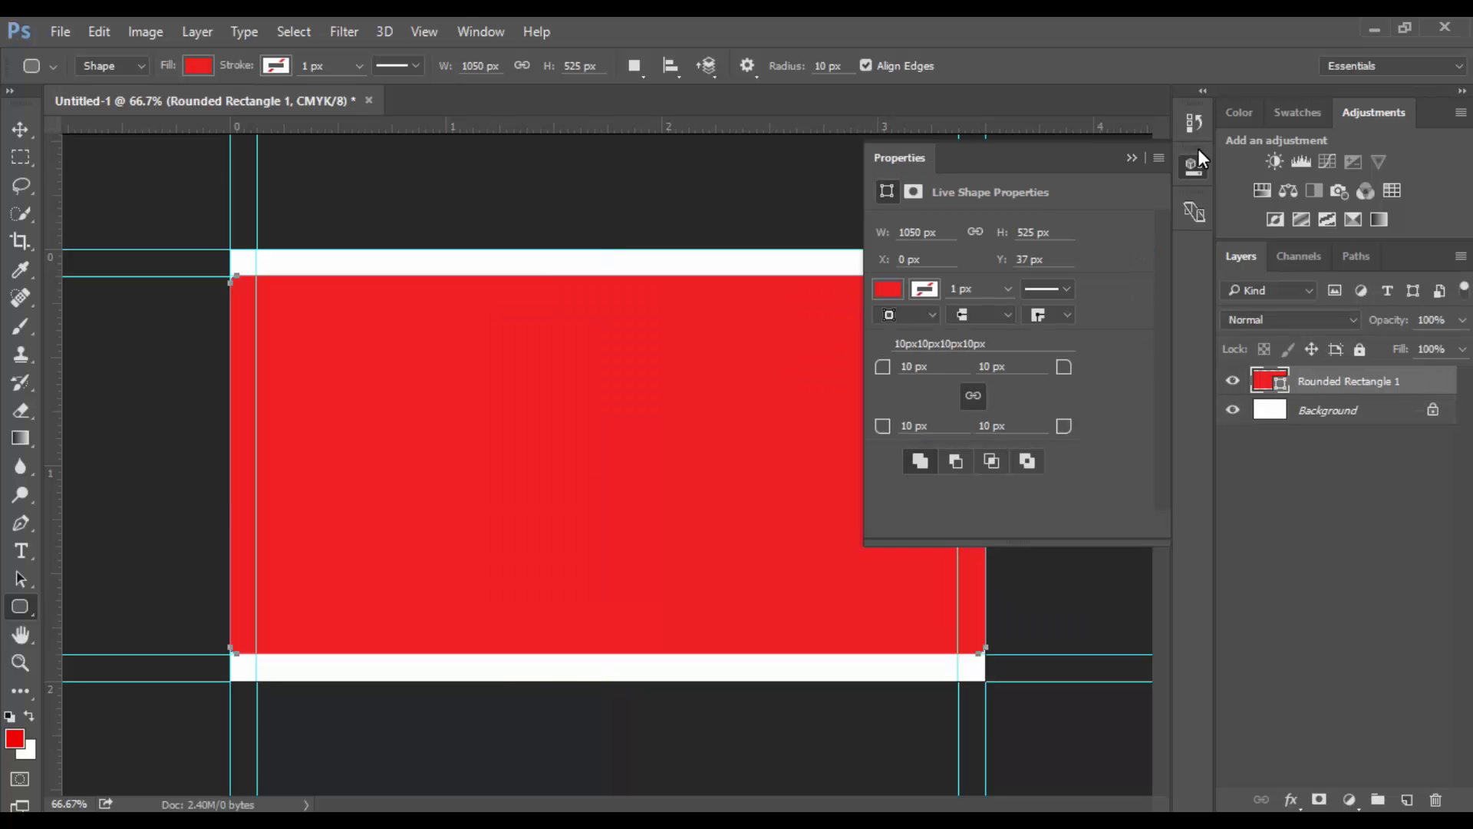
pyautogui.click(1190, 164)
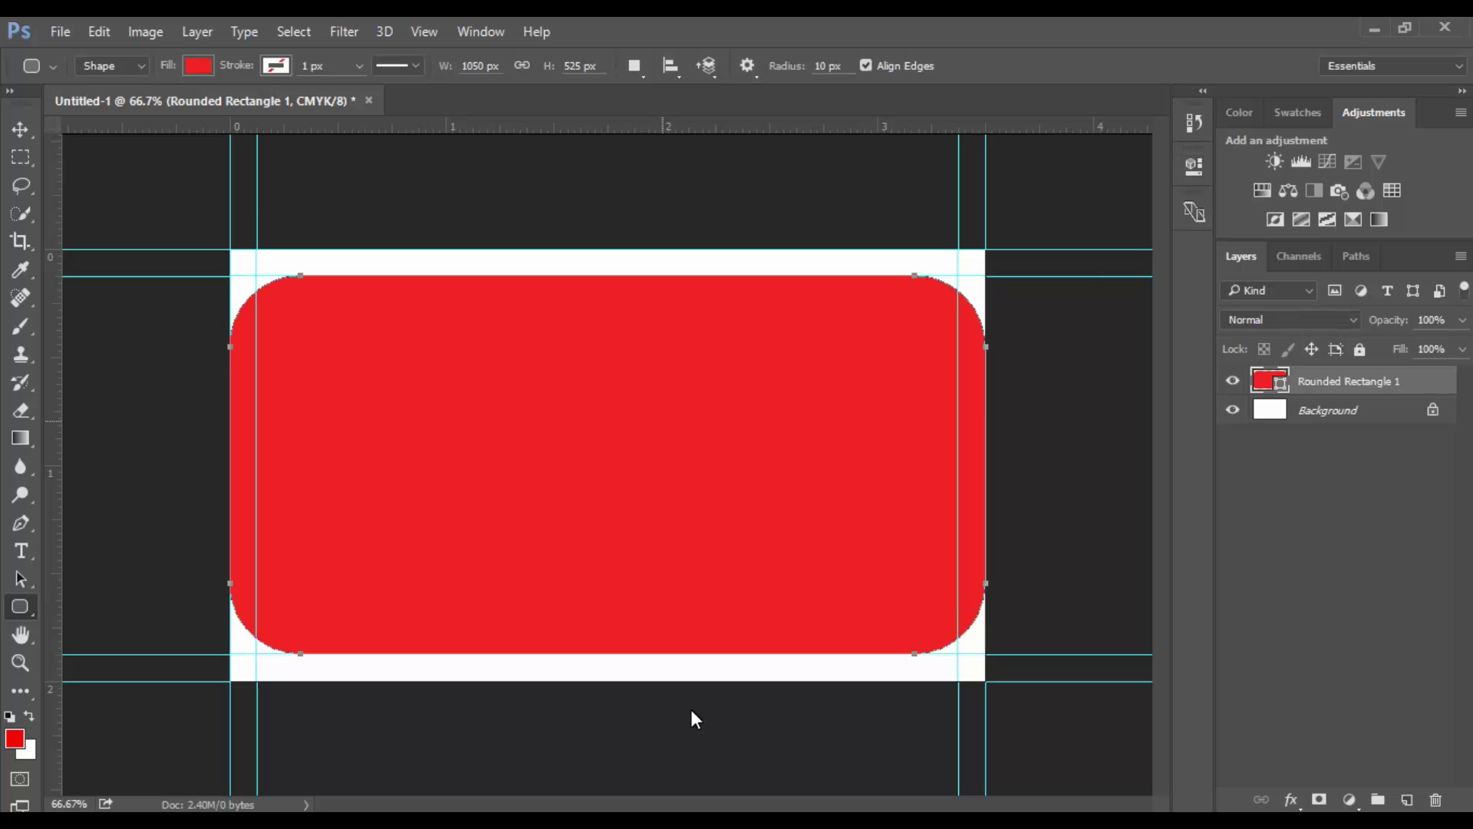
# Narrow the rounded rectangle from its right and left sides with Free Transform
pyautogui.click(16, 122)
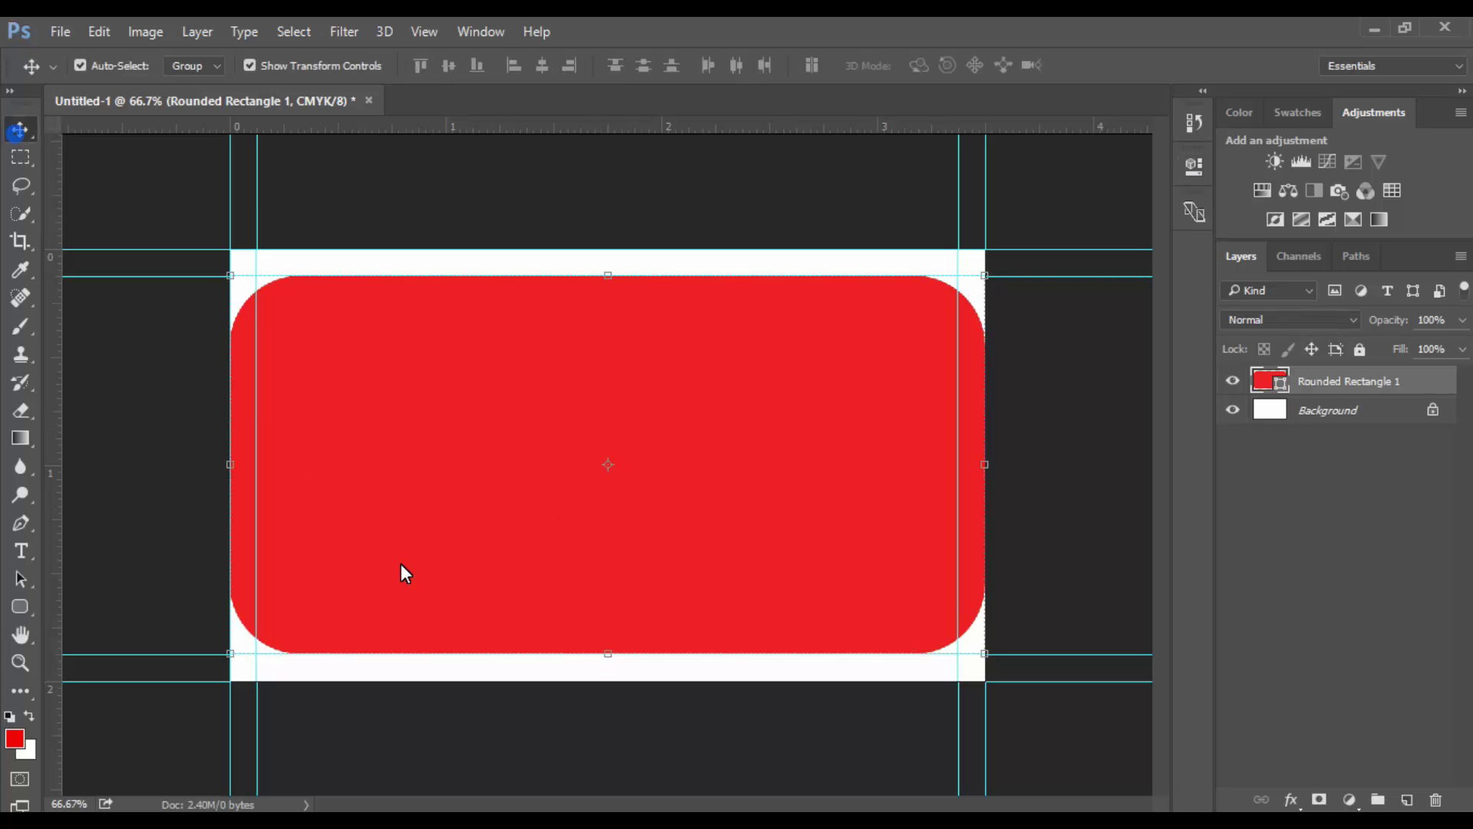
pyautogui.moveTo(231, 468)
pyautogui.mouseDown()
pyautogui.moveTo(249, 468)
pyautogui.moveTo(233, 467)
pyautogui.mouseUp()
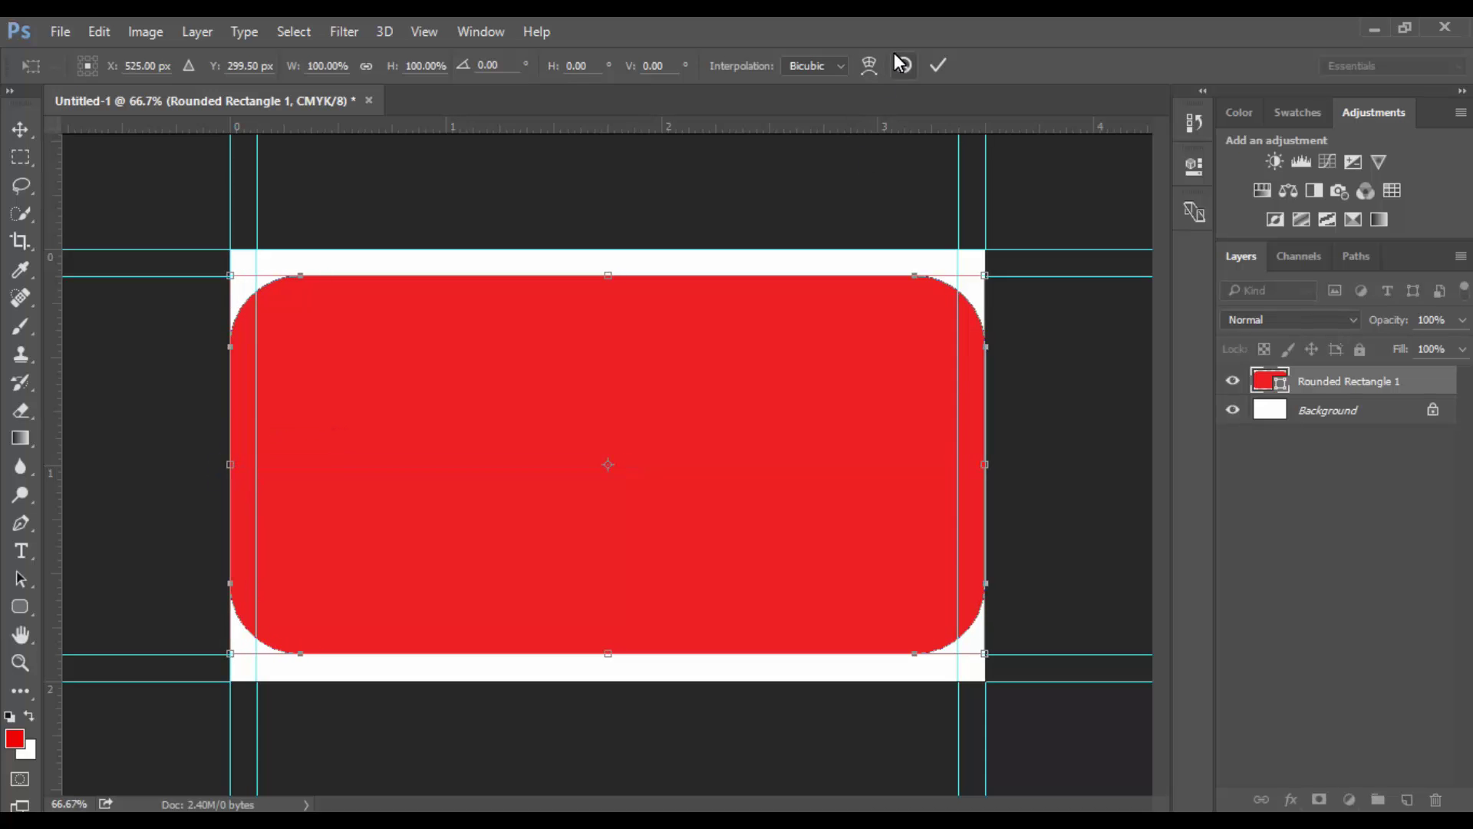
pyautogui.click(816, 156)
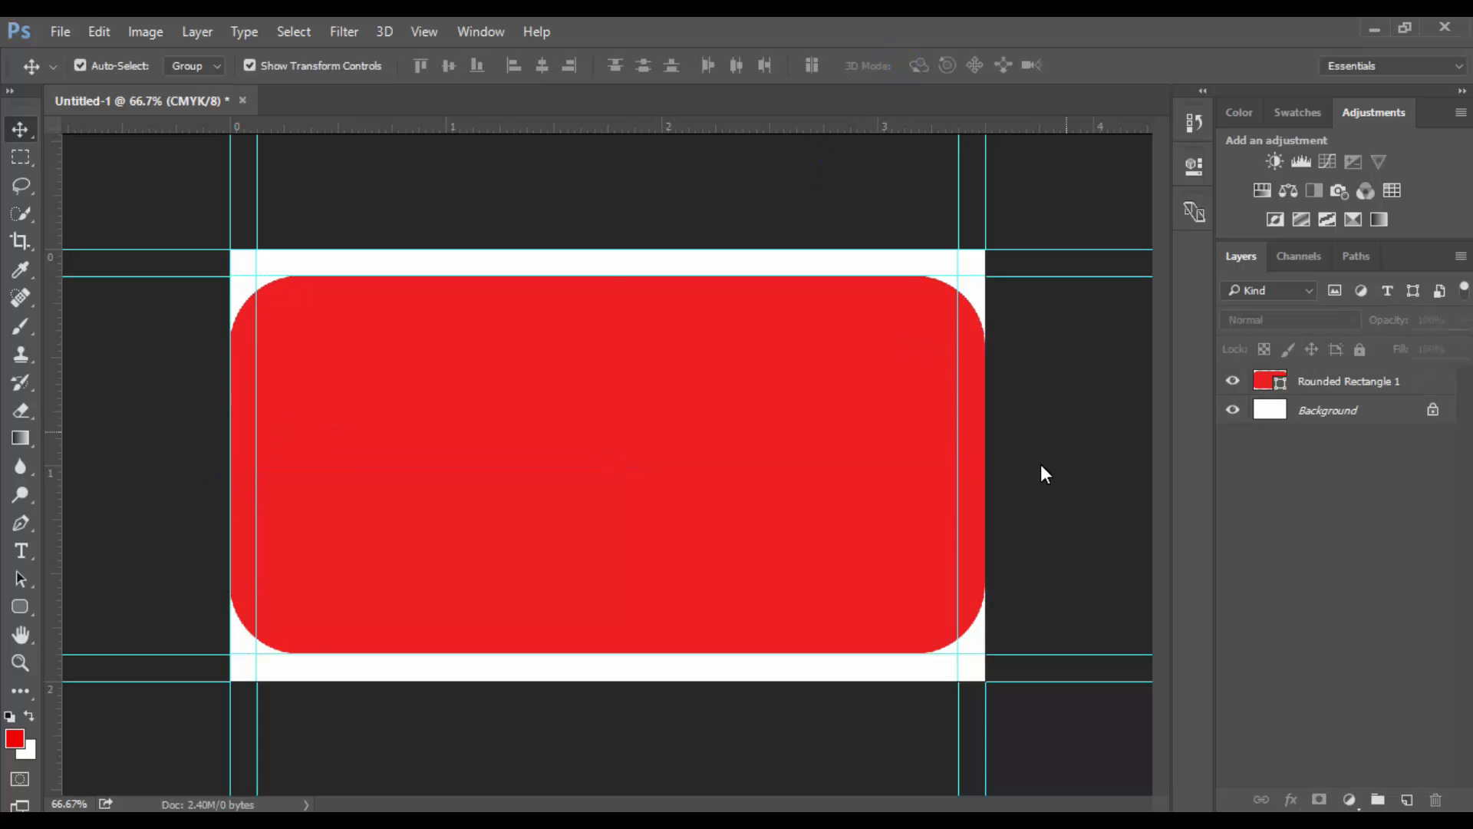
pyautogui.click(980, 460)
pyautogui.moveTo(987, 471); pyautogui.dragTo(959, 478)
pyautogui.press('Return')
pyautogui.moveTo(230, 464); pyautogui.dragTo(256, 468)
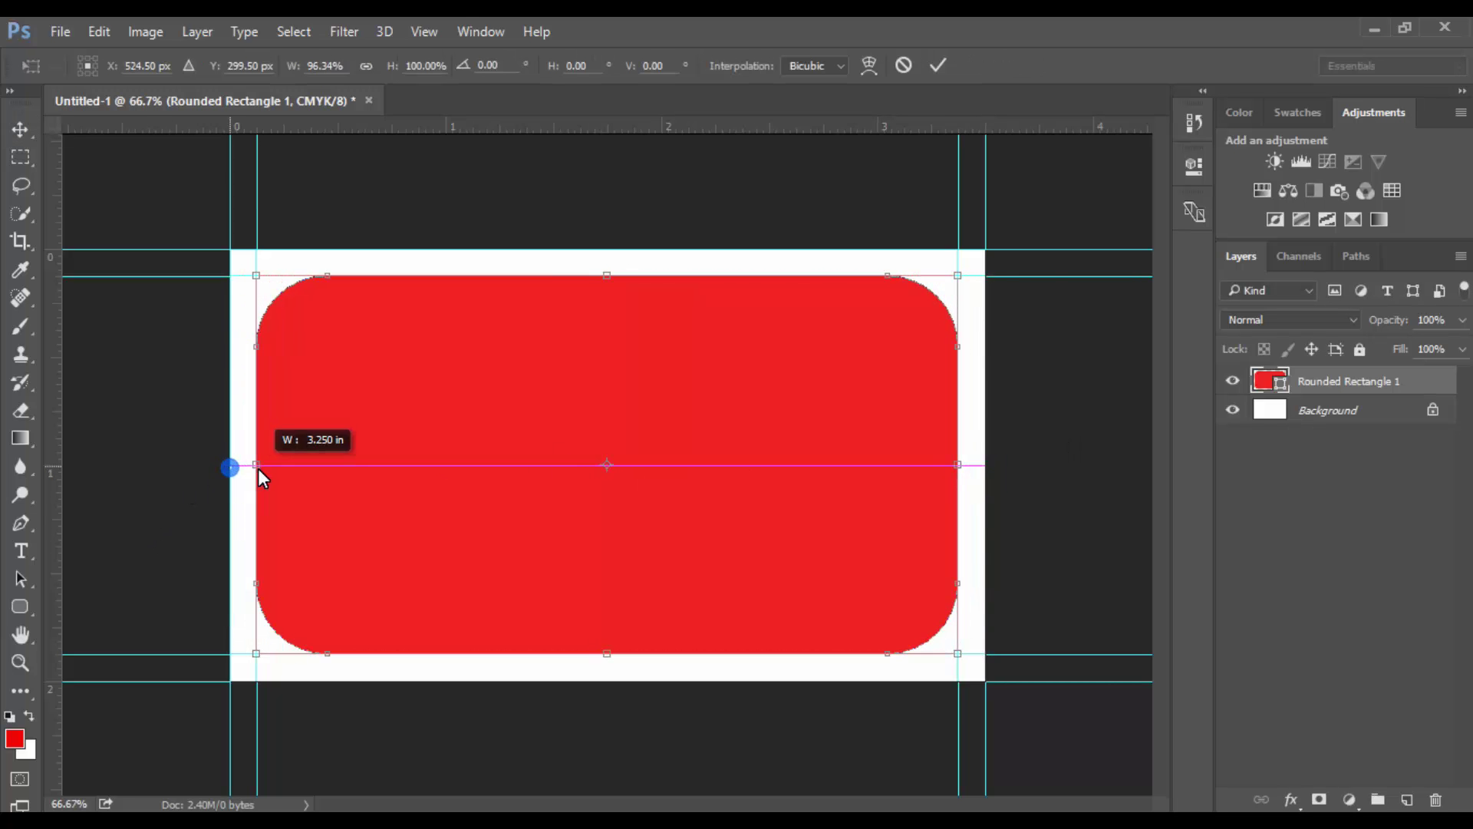
pyautogui.press('Return')
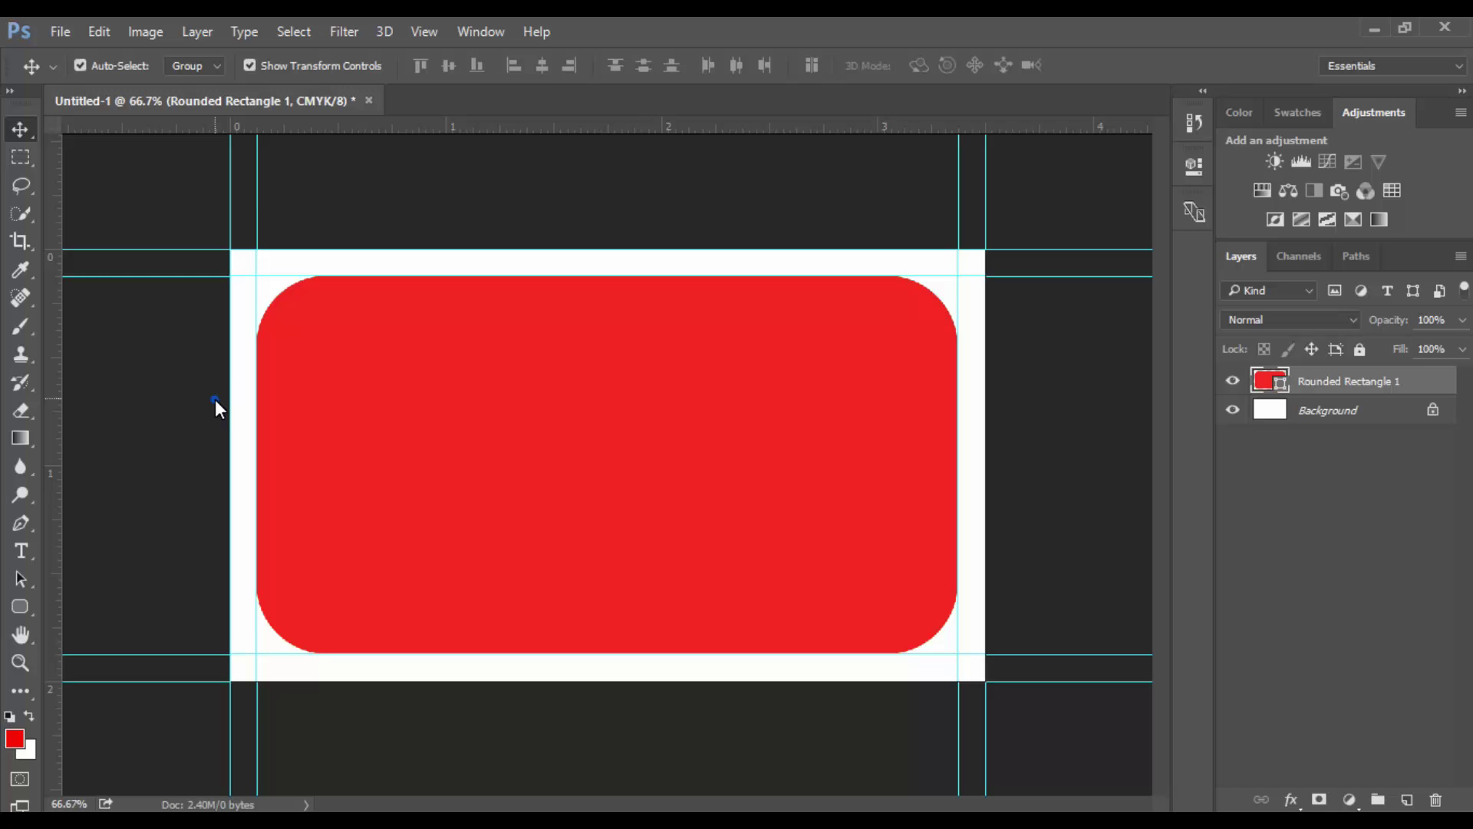
pyautogui.click(212, 396)
# Marquee-select the card's left and top edge strips, then select the rounded rectangle with the Move tool
pyautogui.press('m')
pyautogui.moveTo(232, 253); pyautogui.dragTo(264, 711)
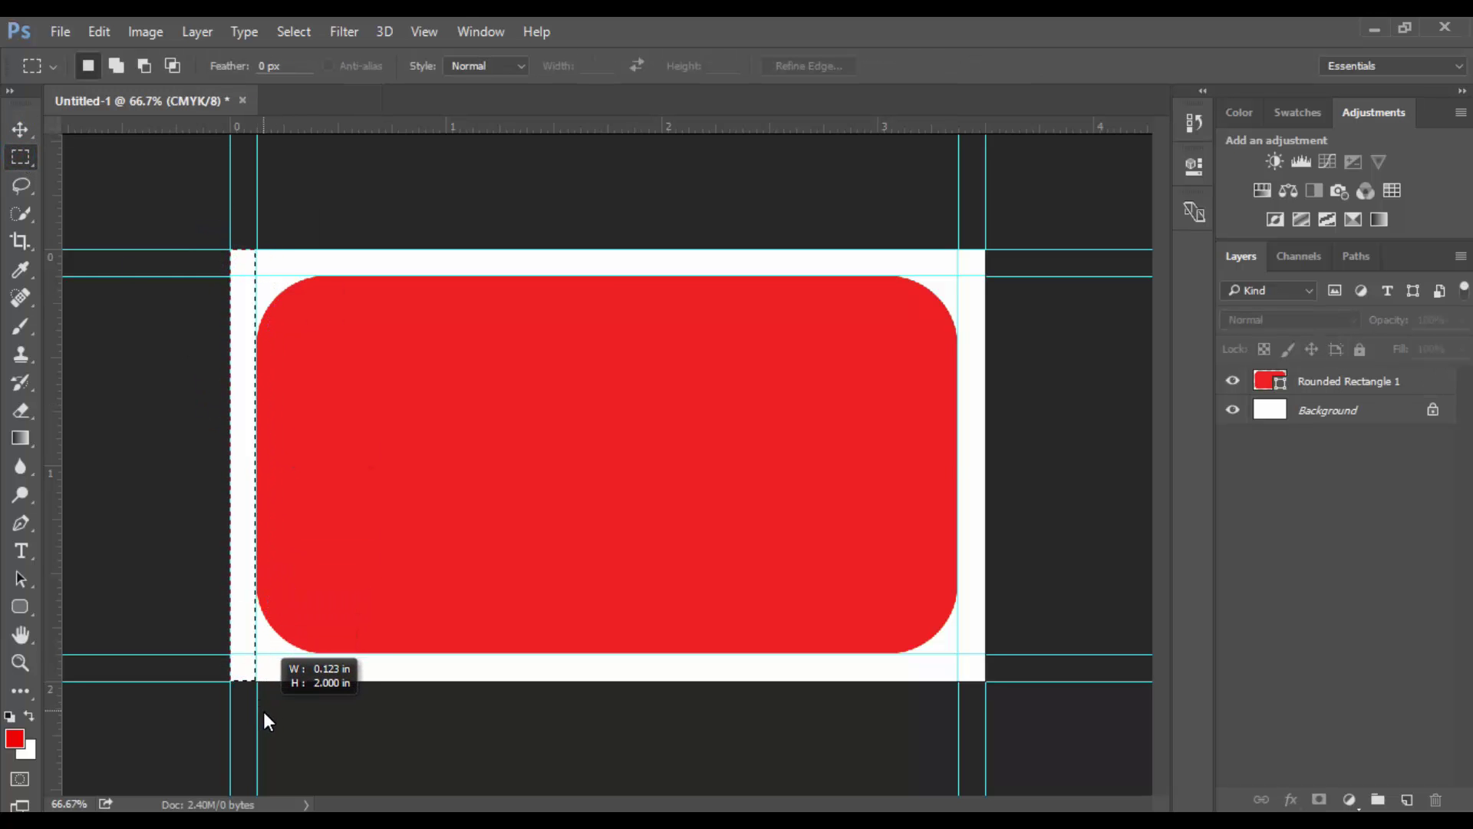
pyautogui.hotkey('ctrl', 'd')
pyautogui.moveTo(210, 223); pyautogui.dragTo(1028, 273)
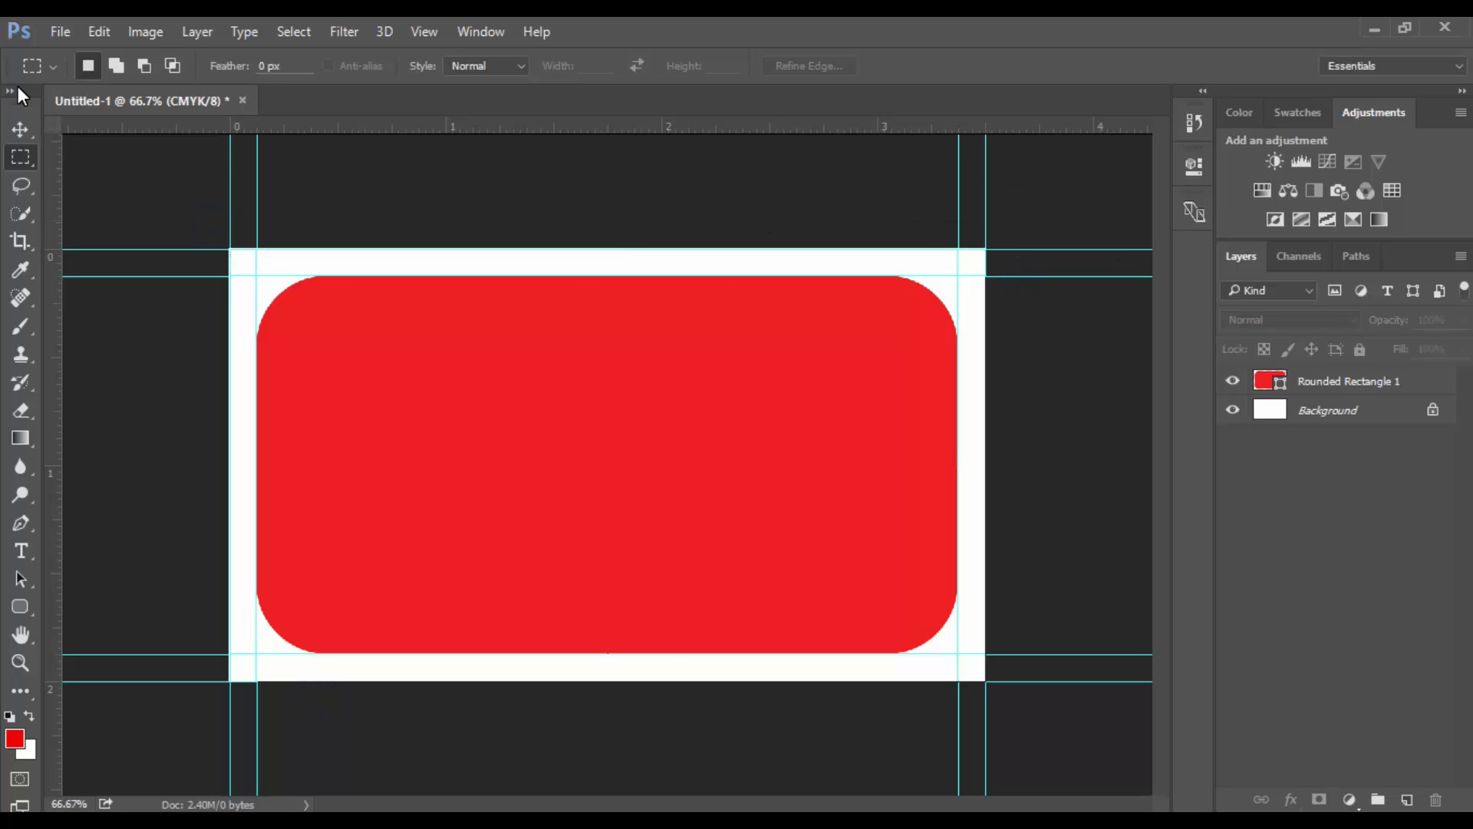
pyautogui.click(20, 128)
pyautogui.click(577, 447)
pyautogui.press('Delete')
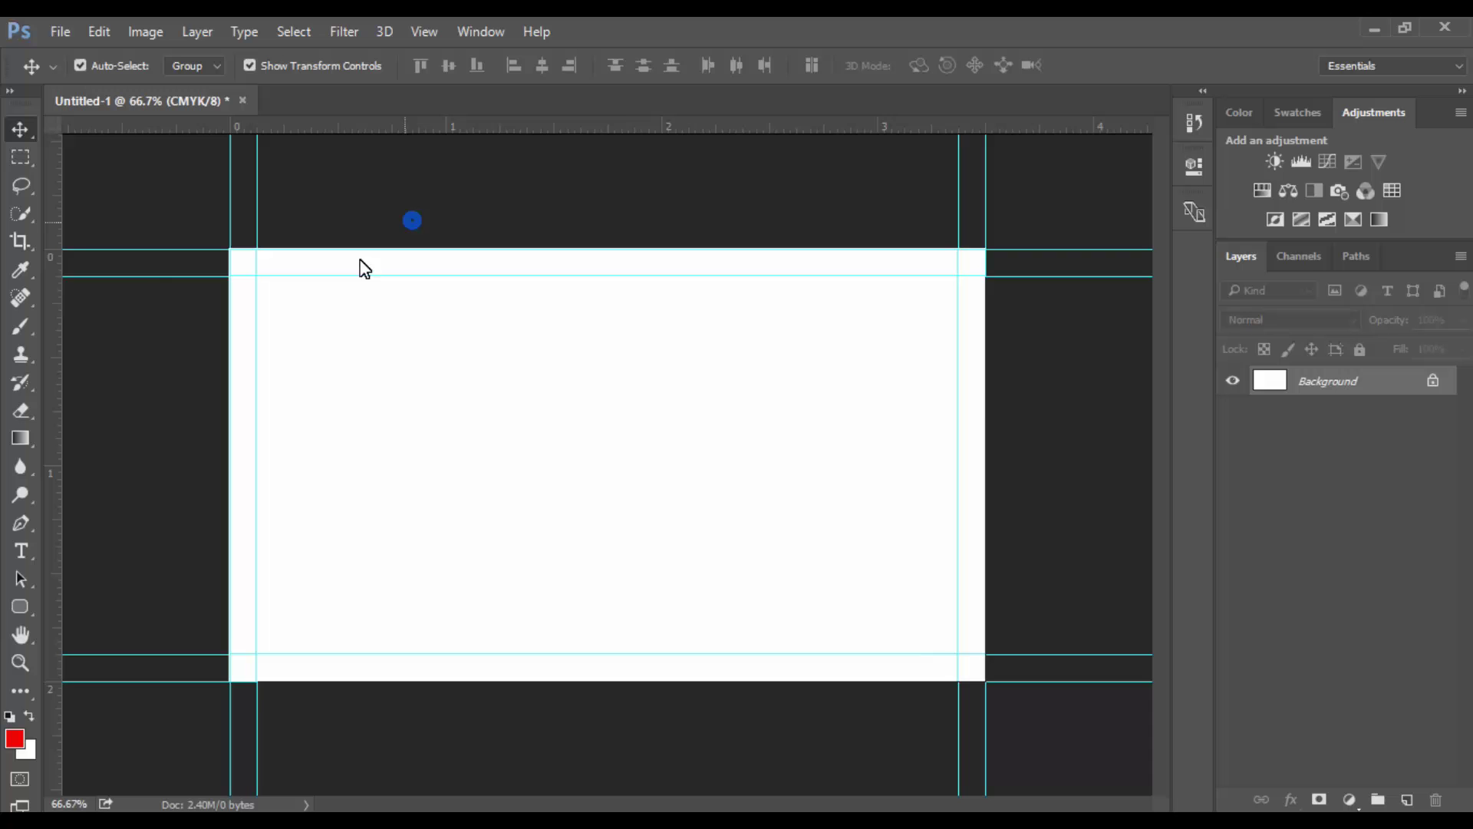
pyautogui.click(18, 161)
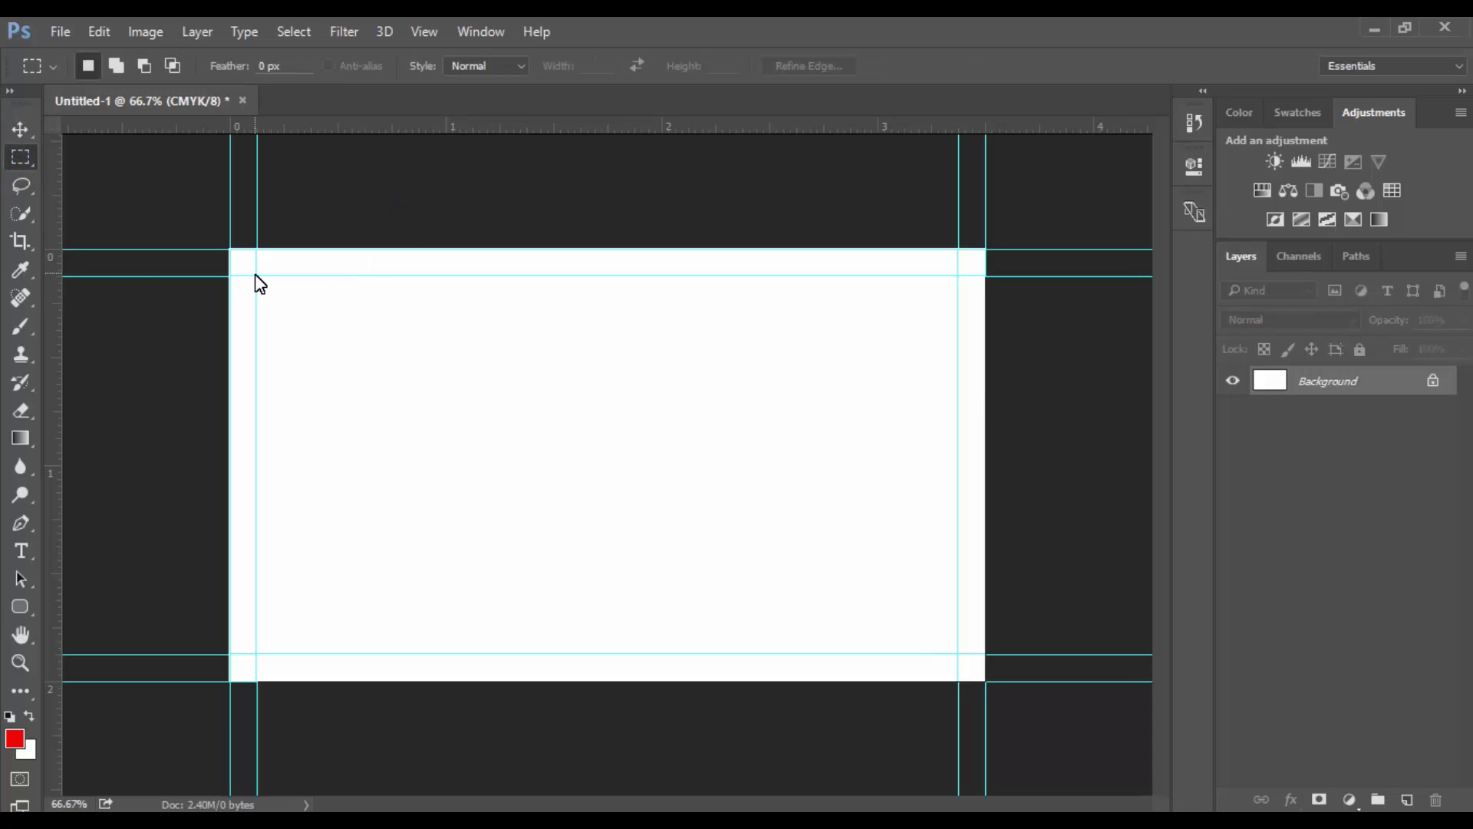
pyautogui.moveTo(256, 276); pyautogui.dragTo(958, 652)
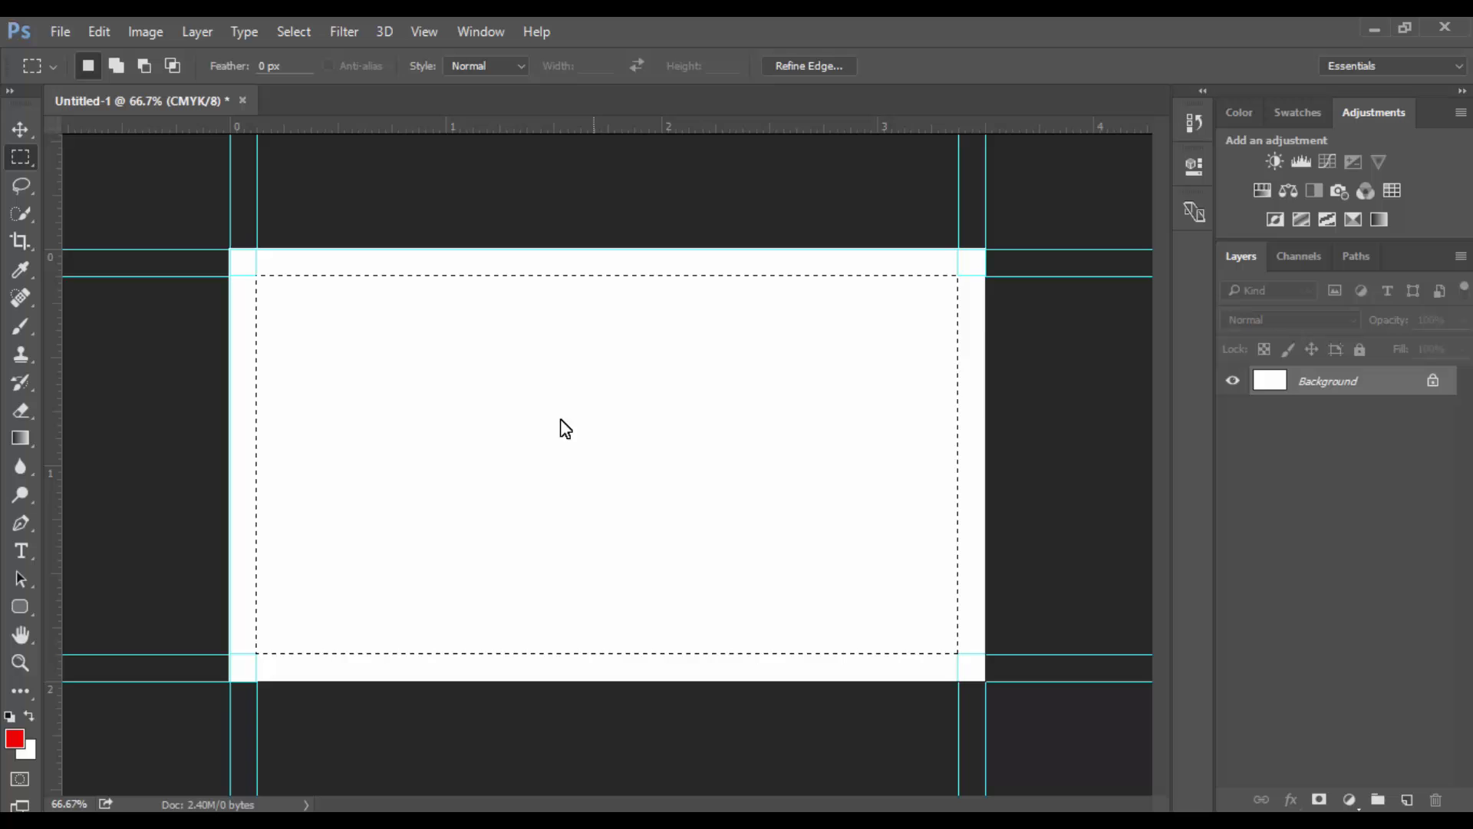
pyautogui.click(419, 236)
pyautogui.moveTo(232, 248); pyautogui.dragTo(955, 745)
pyautogui.click(872, 753)
pyautogui.moveTo(1020, 707); pyautogui.dragTo(171, 671)
pyautogui.click(177, 591)
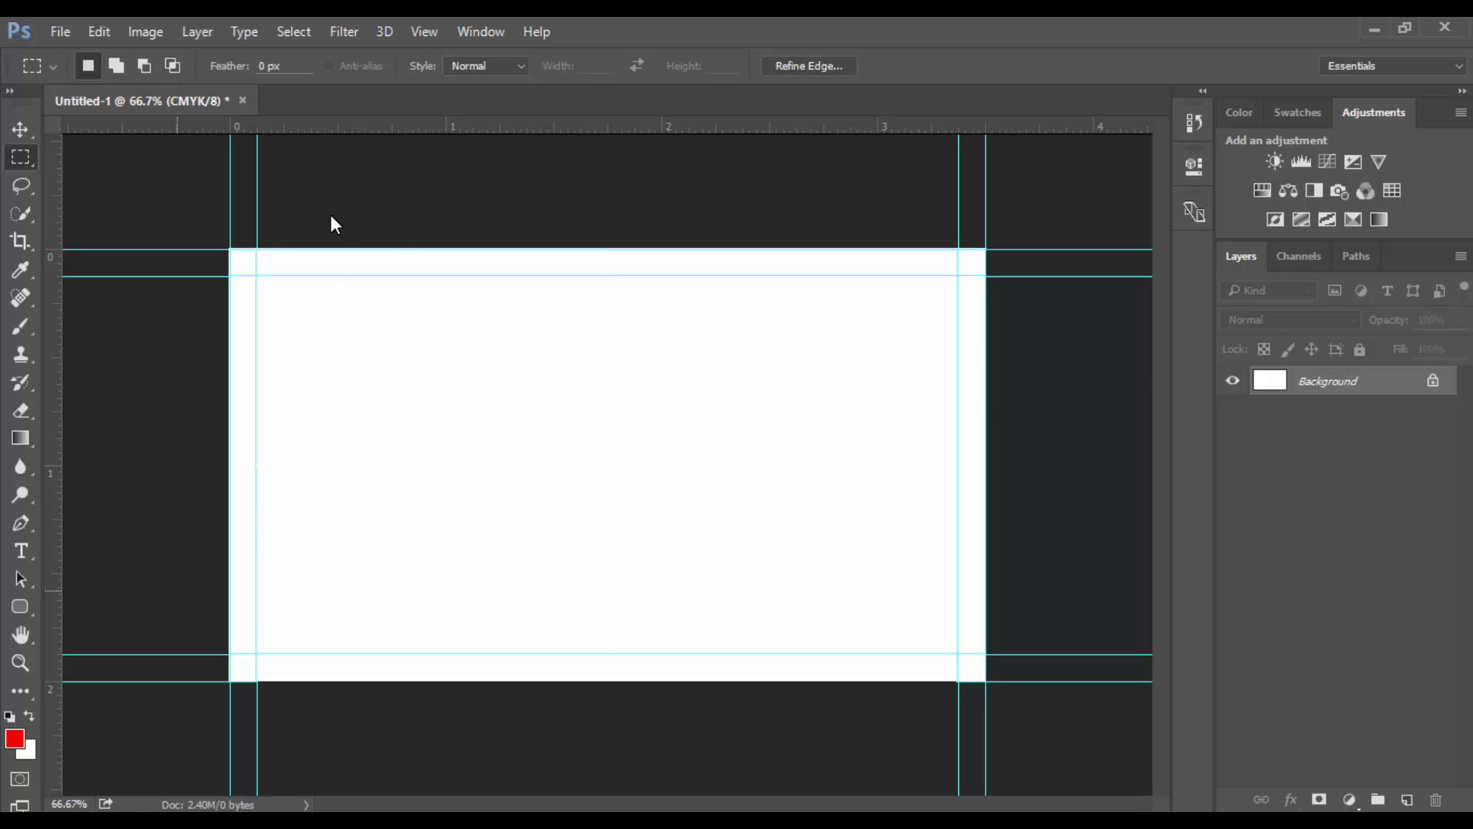
# Change the canvas size to 3.75 inches wide by 2.25 inches high
pyautogui.click(476, 399)
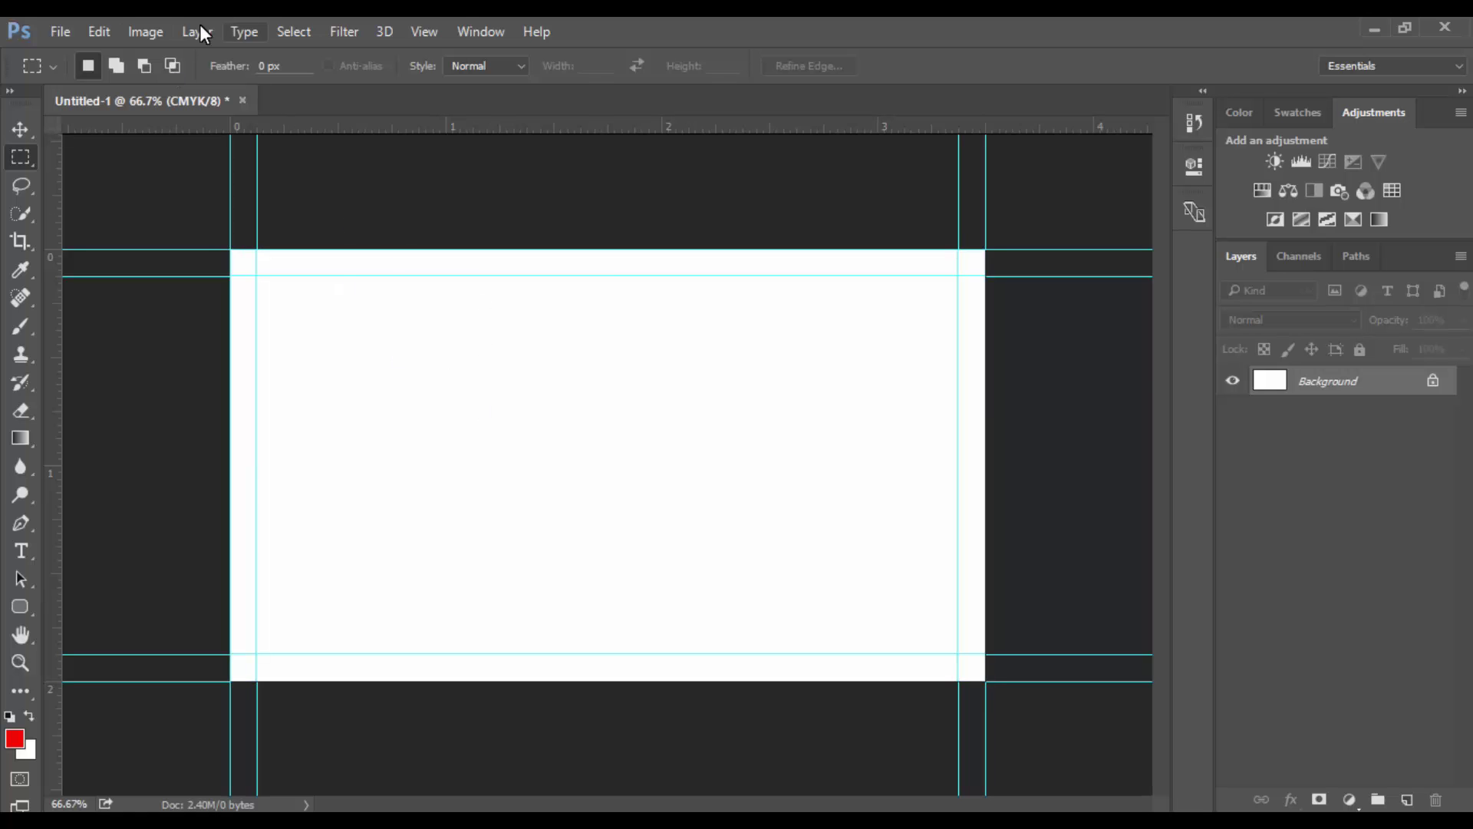
pyautogui.click(149, 32)
pyautogui.click(260, 209)
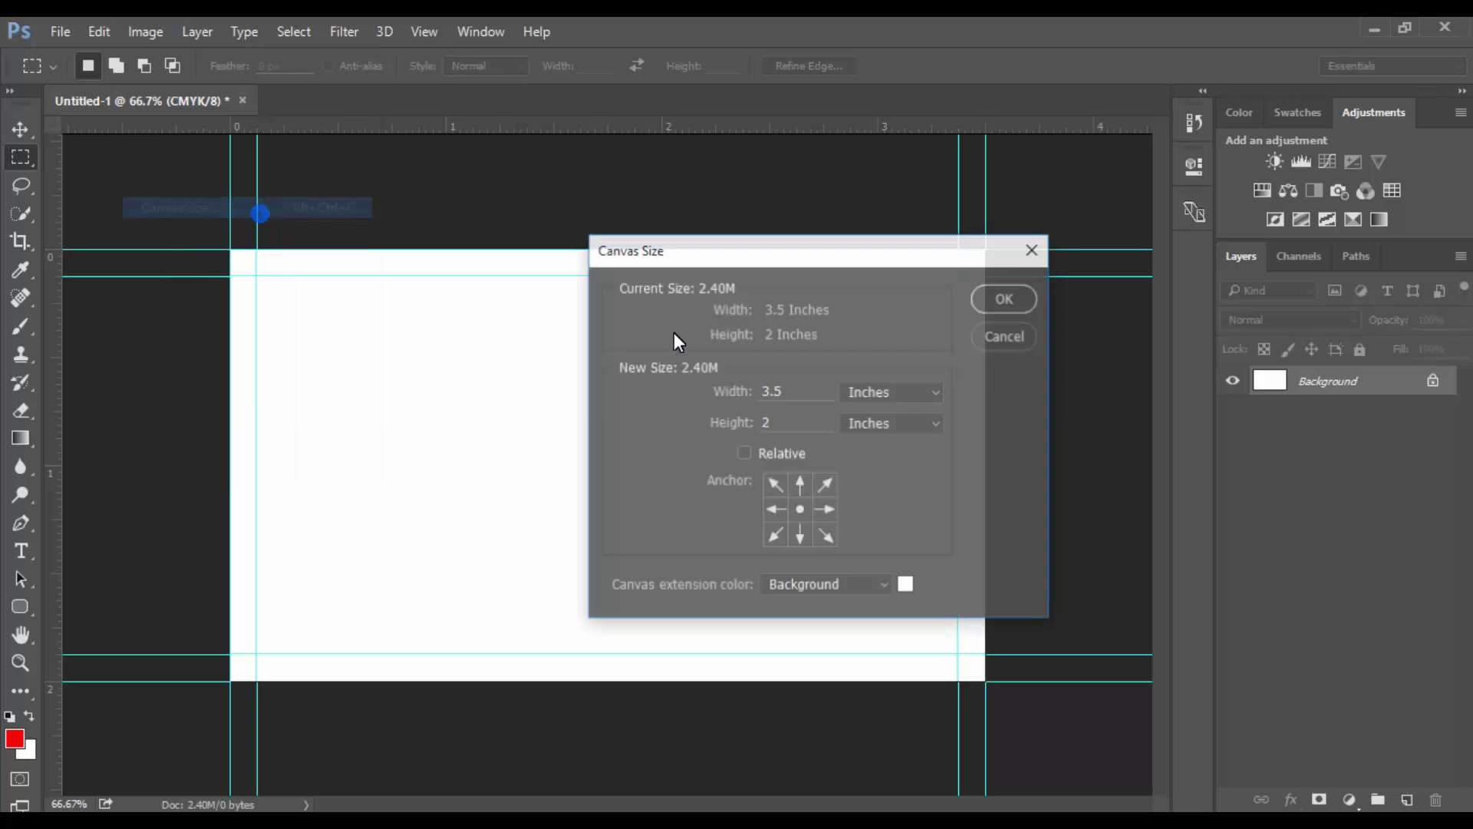
pyautogui.moveTo(833, 257); pyautogui.dragTo(520, 266)
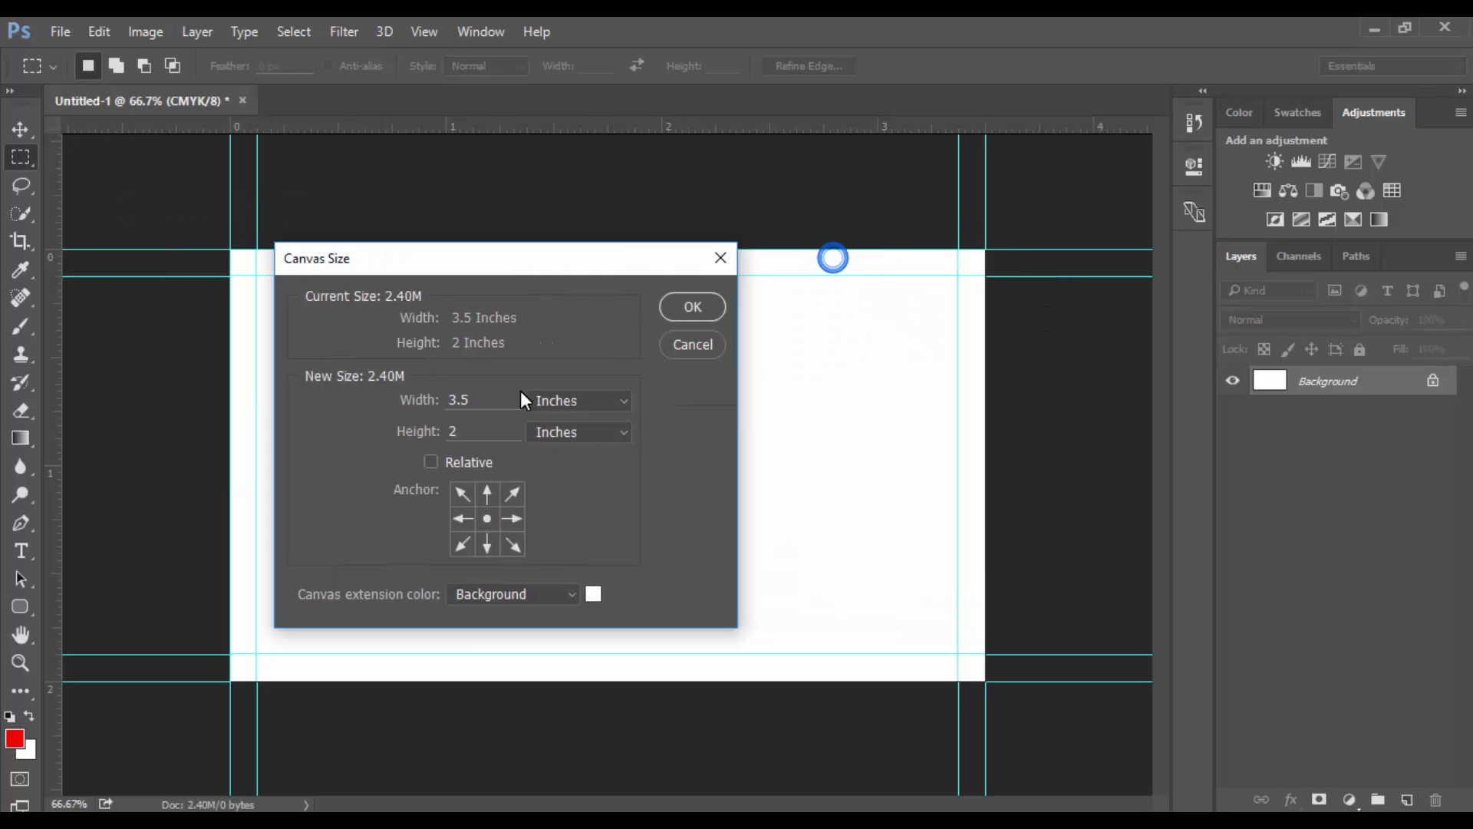
pyautogui.doubleClick(462, 399)
pyautogui.write('.25')
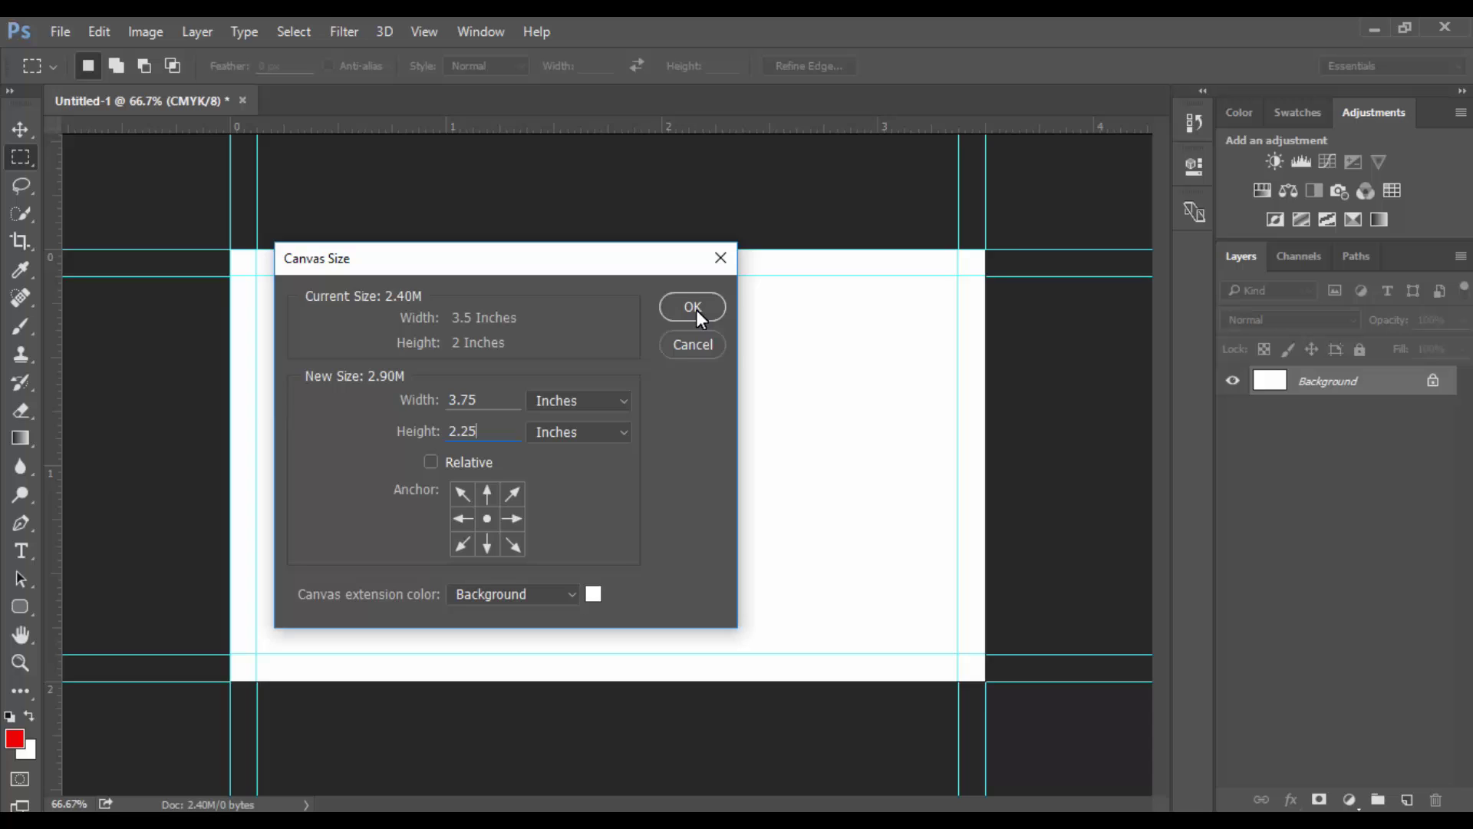
pyautogui.click(695, 309)
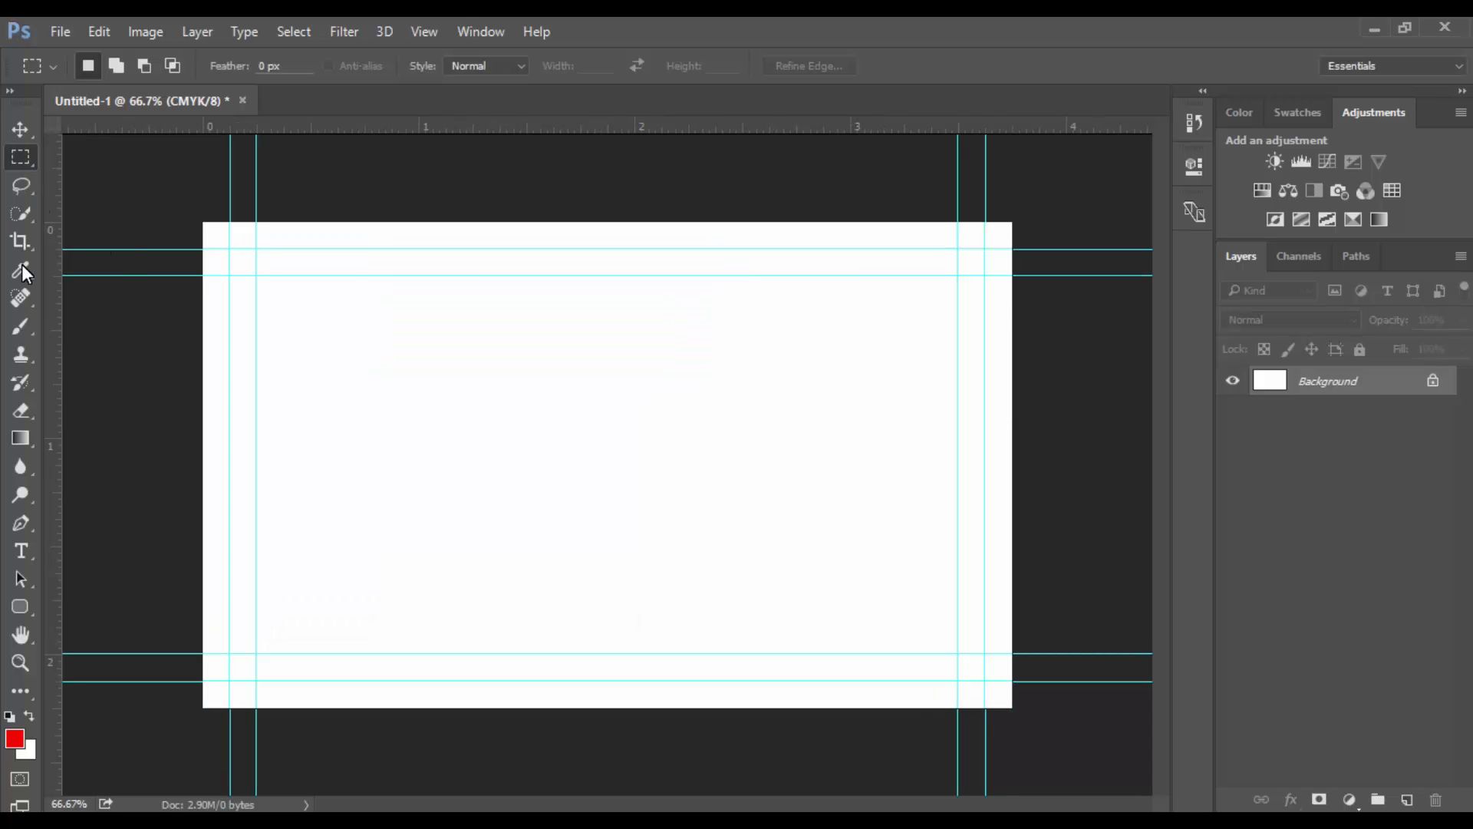
# Place guides on the top, left, bottom and right edges of the 3.75 × 2.25 inch canvas
pyautogui.moveTo(329, 137); pyautogui.dragTo(342, 223)
pyautogui.moveTo(55, 422); pyautogui.dragTo(202, 415)
pyautogui.moveTo(454, 135); pyautogui.dragTo(349, 707)
pyautogui.moveTo(57, 449); pyautogui.dragTo(1013, 526)
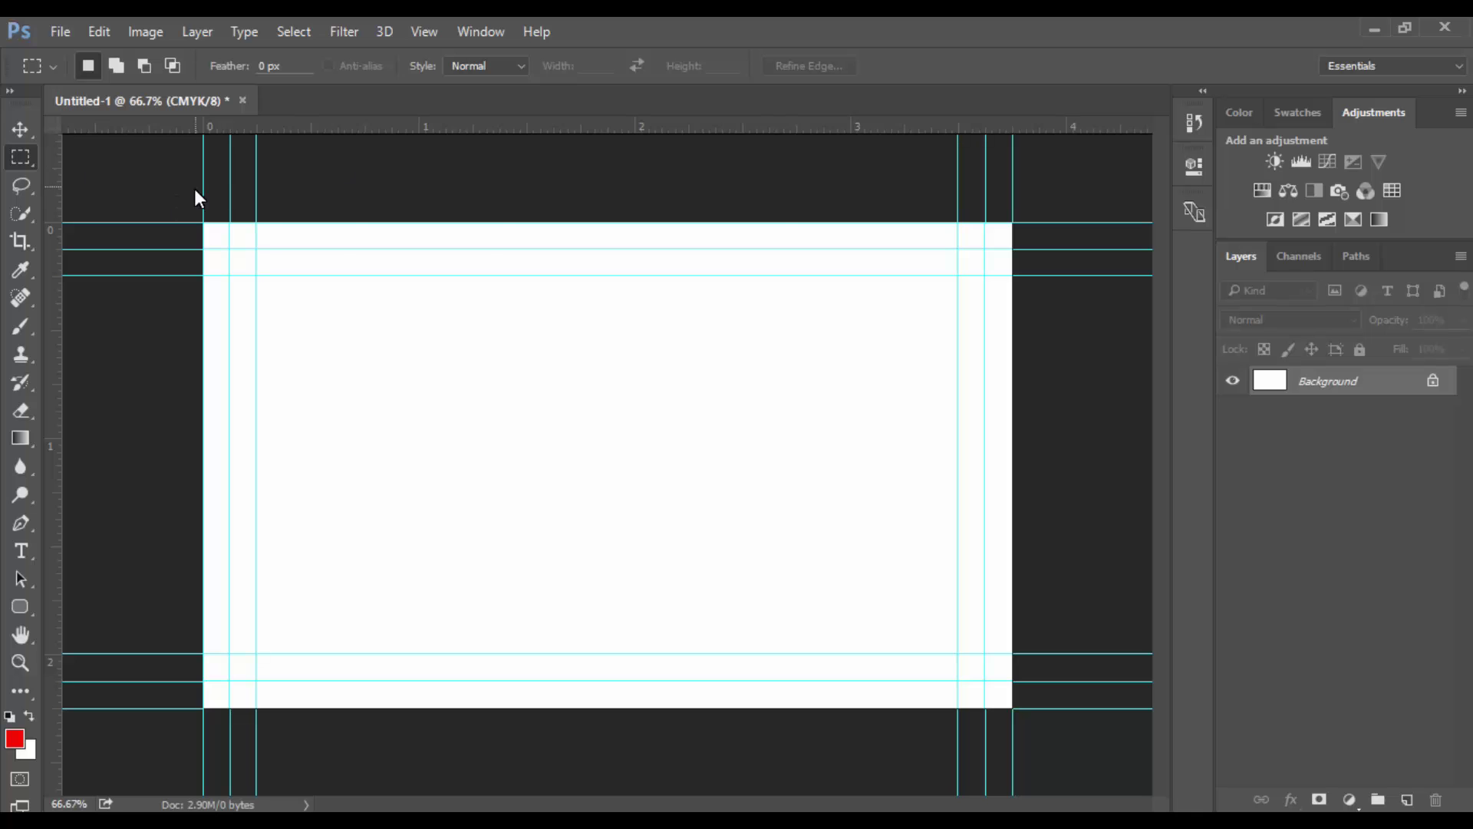
# Marquee-select the top bleed strips, then the safe area inside the inner guides
pyautogui.moveTo(195, 189); pyautogui.dragTo(1053, 266)
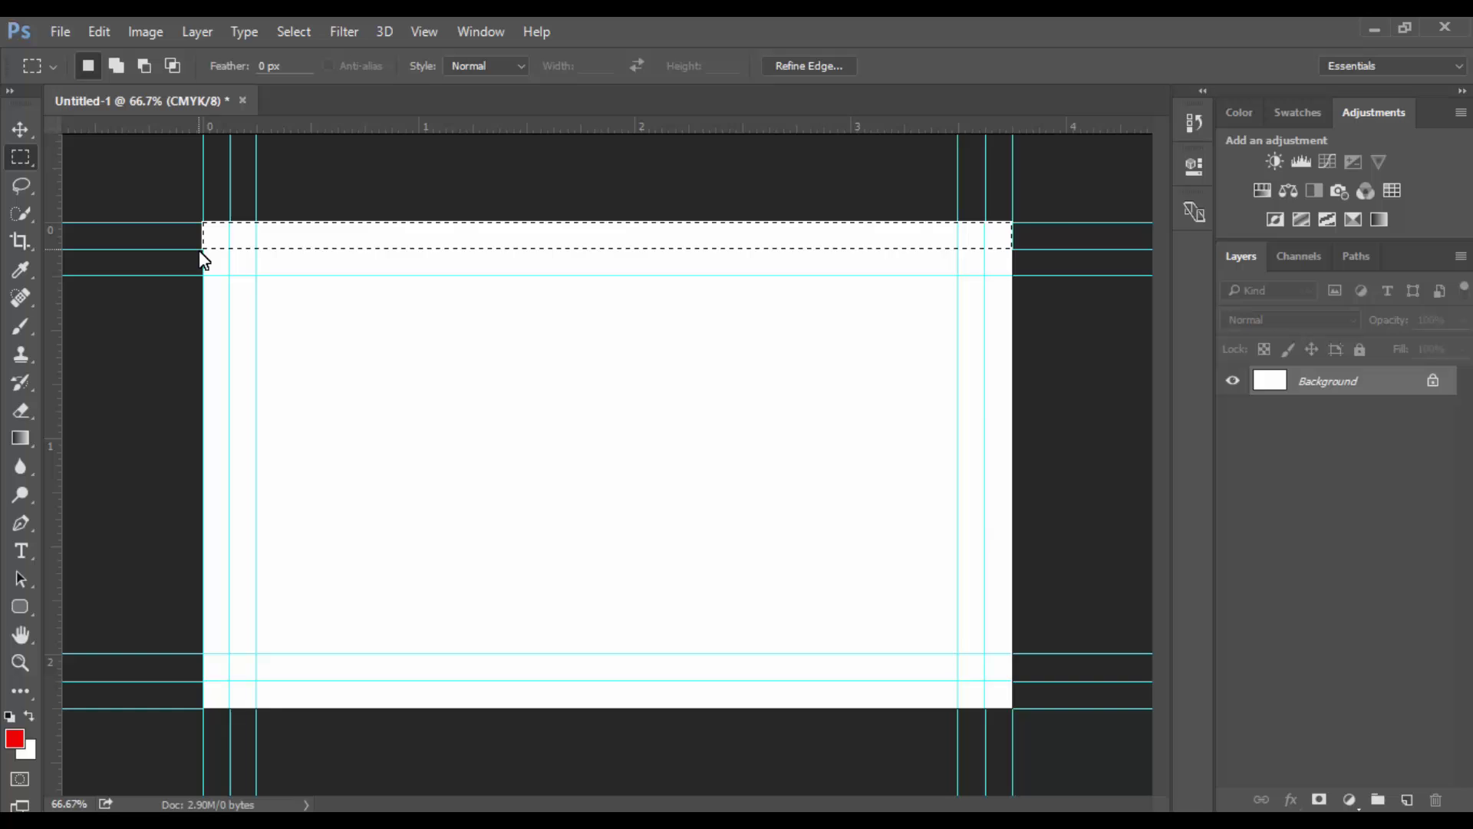
pyautogui.moveTo(200, 250); pyautogui.dragTo(1027, 278)
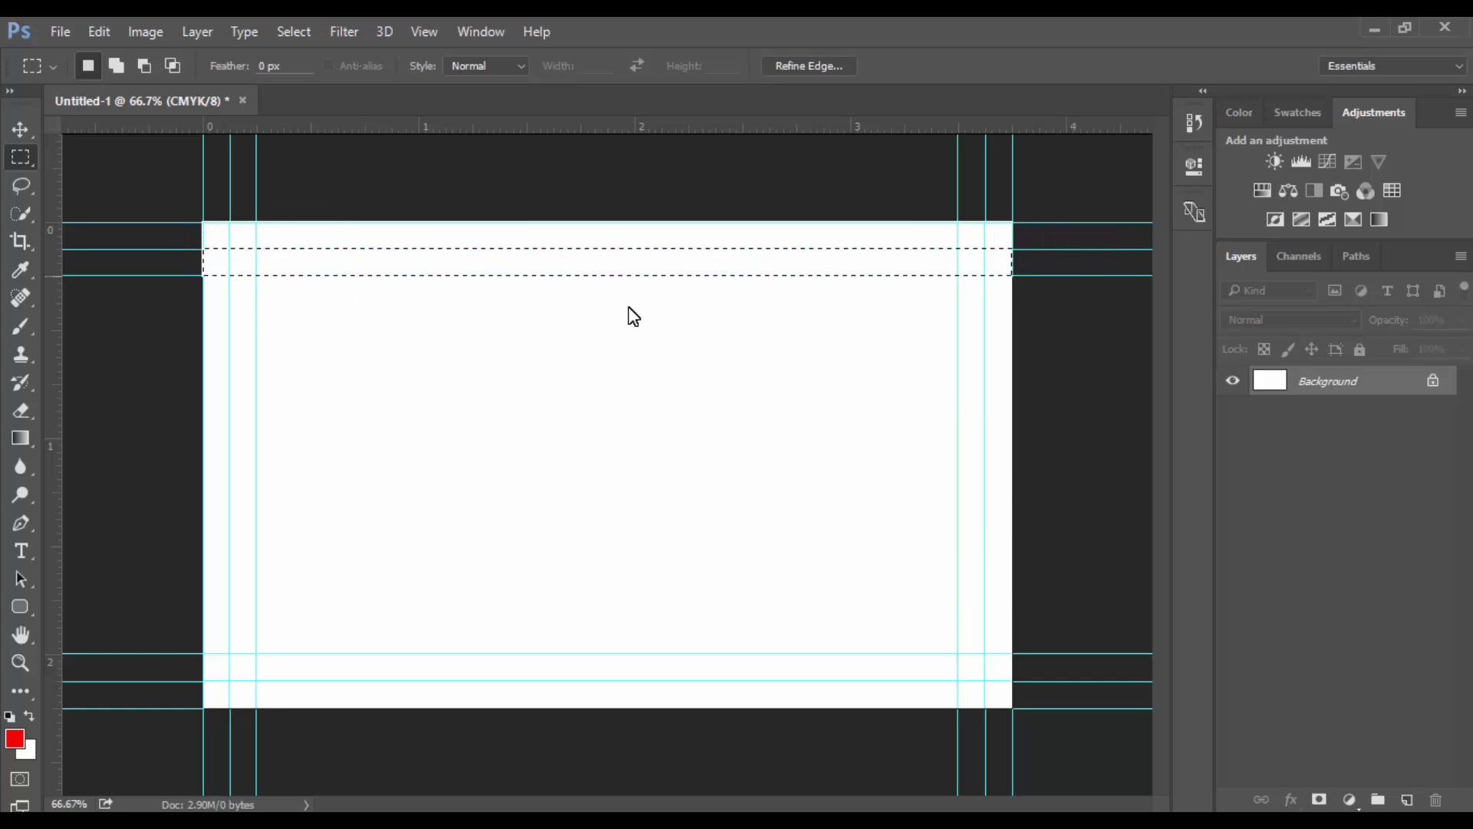
pyautogui.click(263, 317)
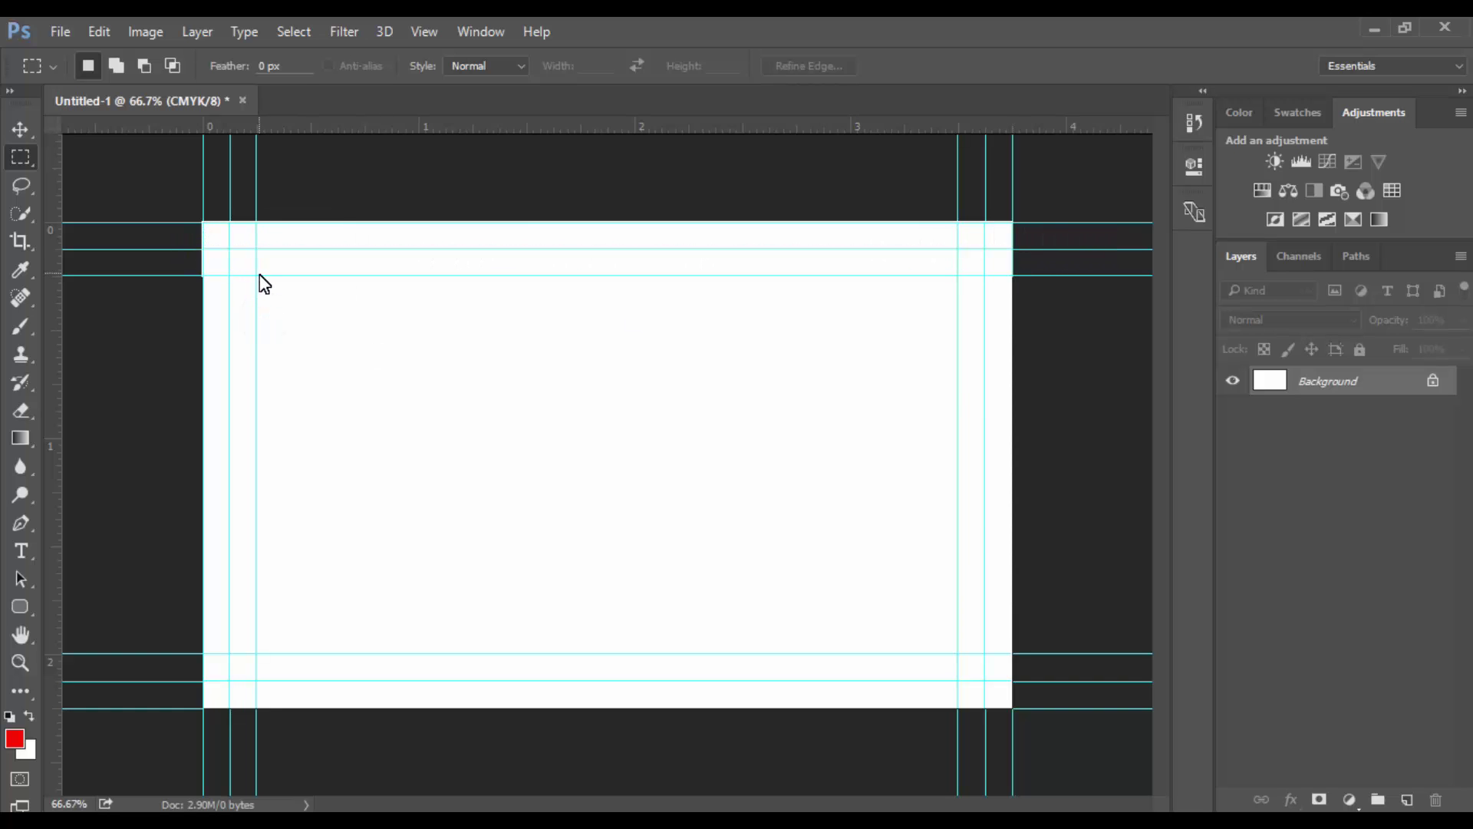
pyautogui.moveTo(255, 277); pyautogui.dragTo(959, 653)
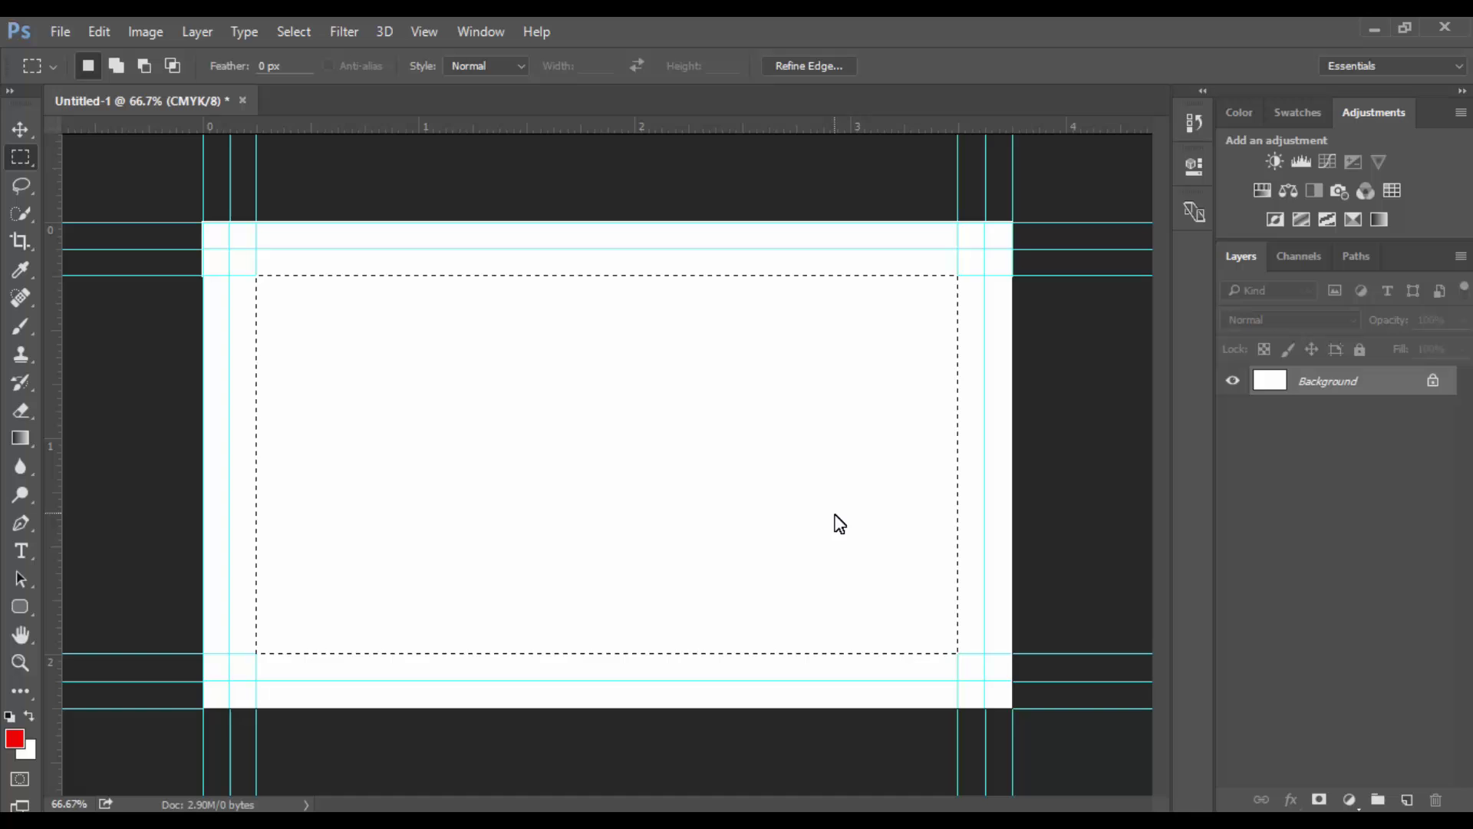